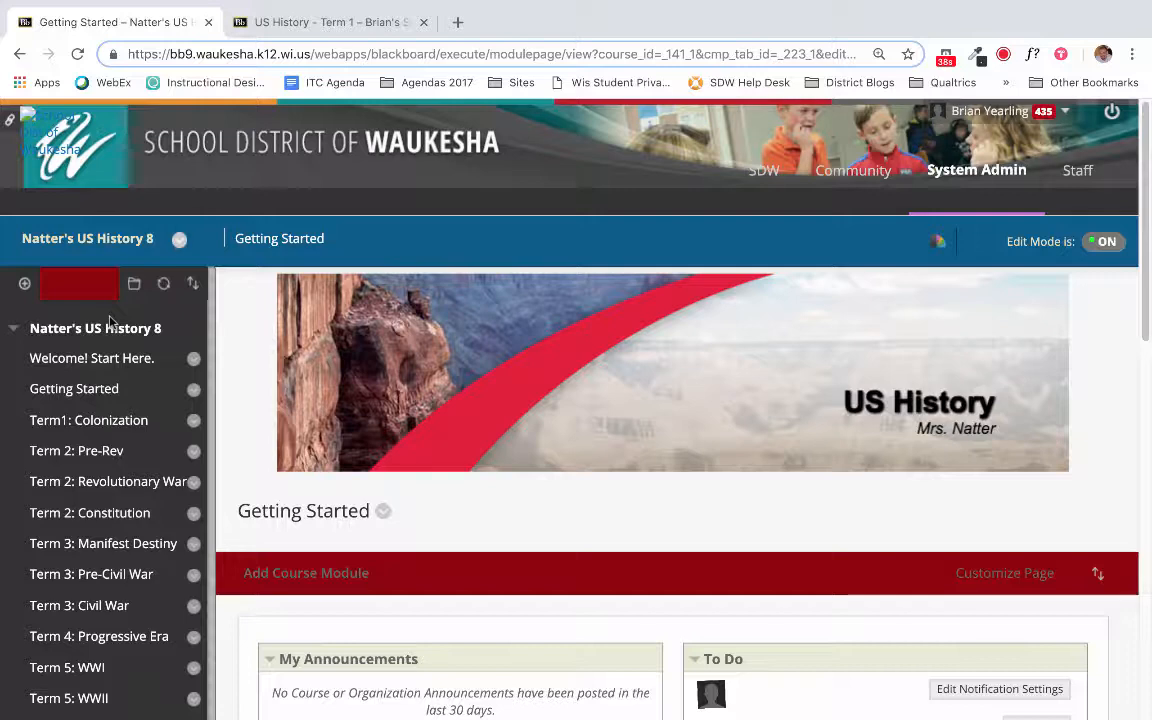
- Open the Export/Archive Course page for the US History 8 course
scroll(112, 320, down, 1)
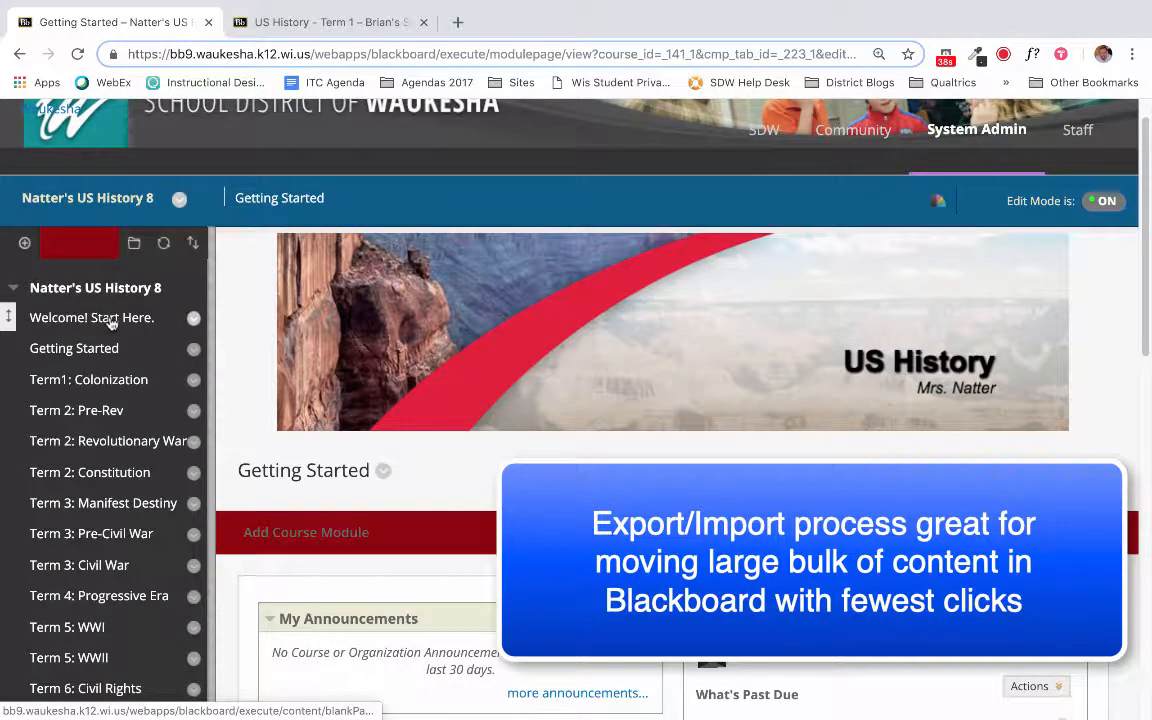
scroll(112, 320, down, 7)
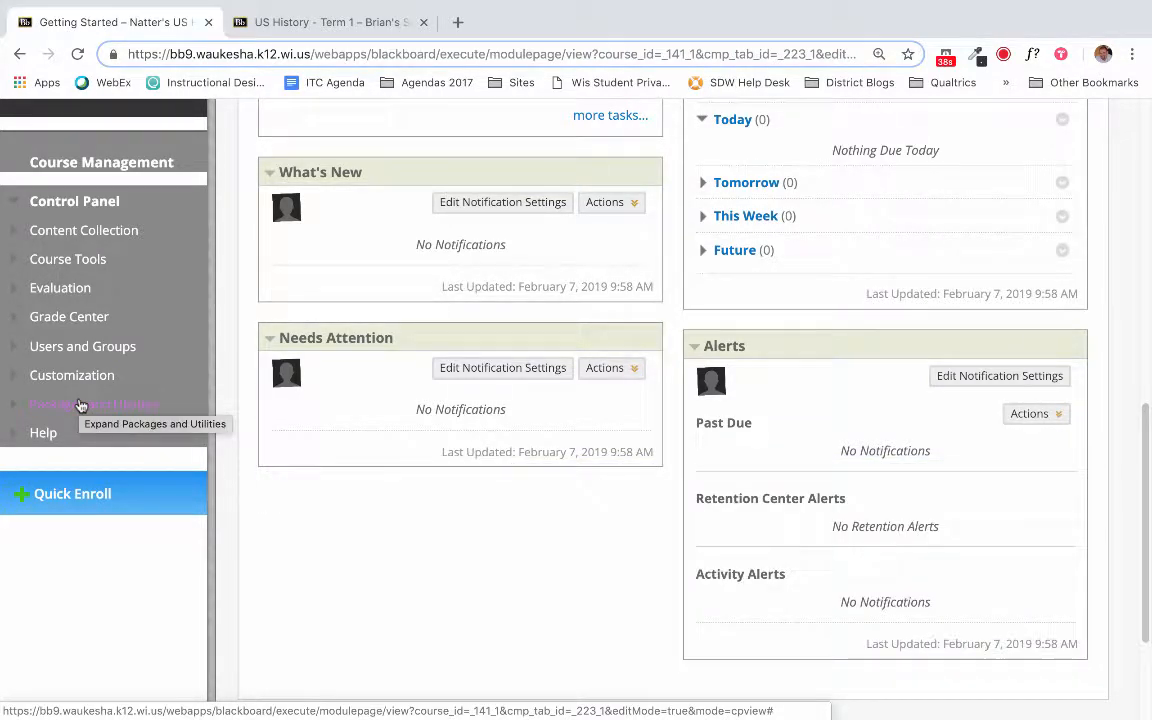
click(80, 404)
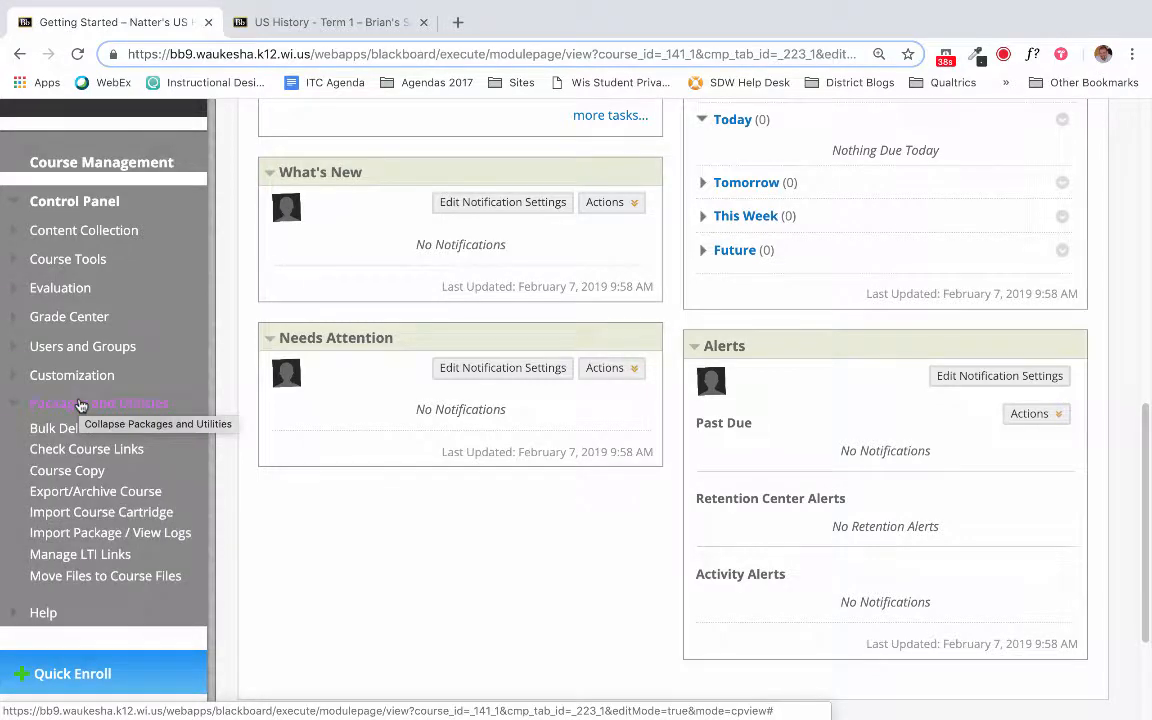
click(100, 499)
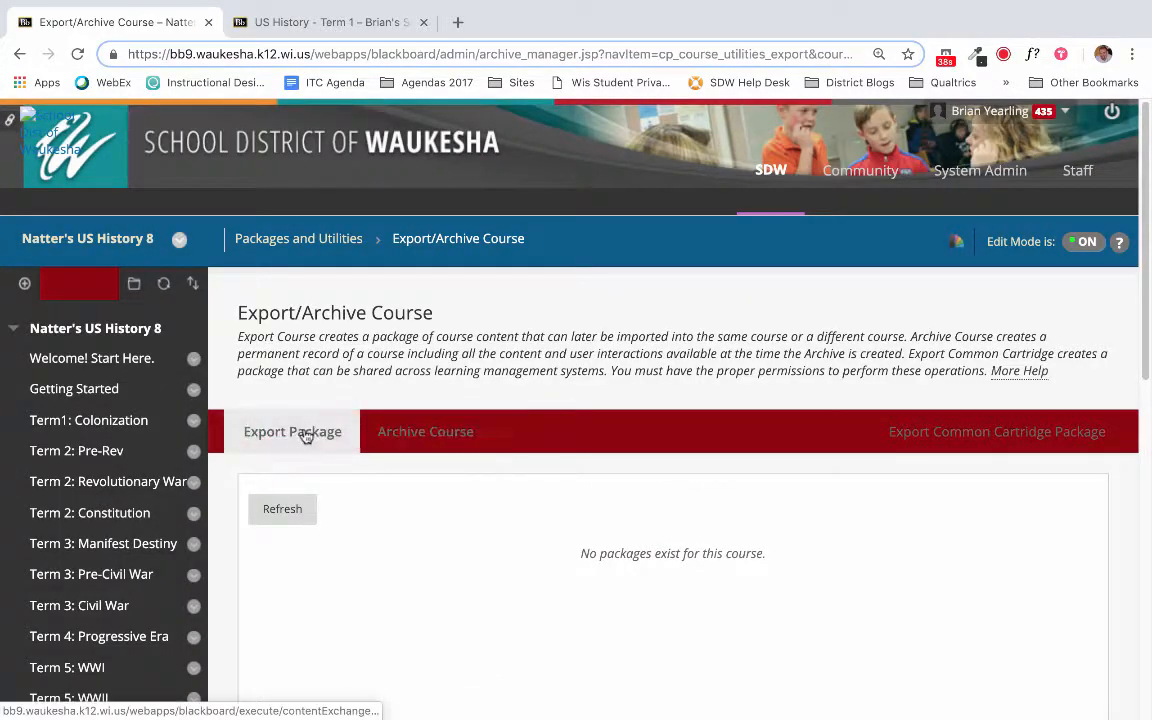
click(305, 436)
scroll(540, 285, down, 3)
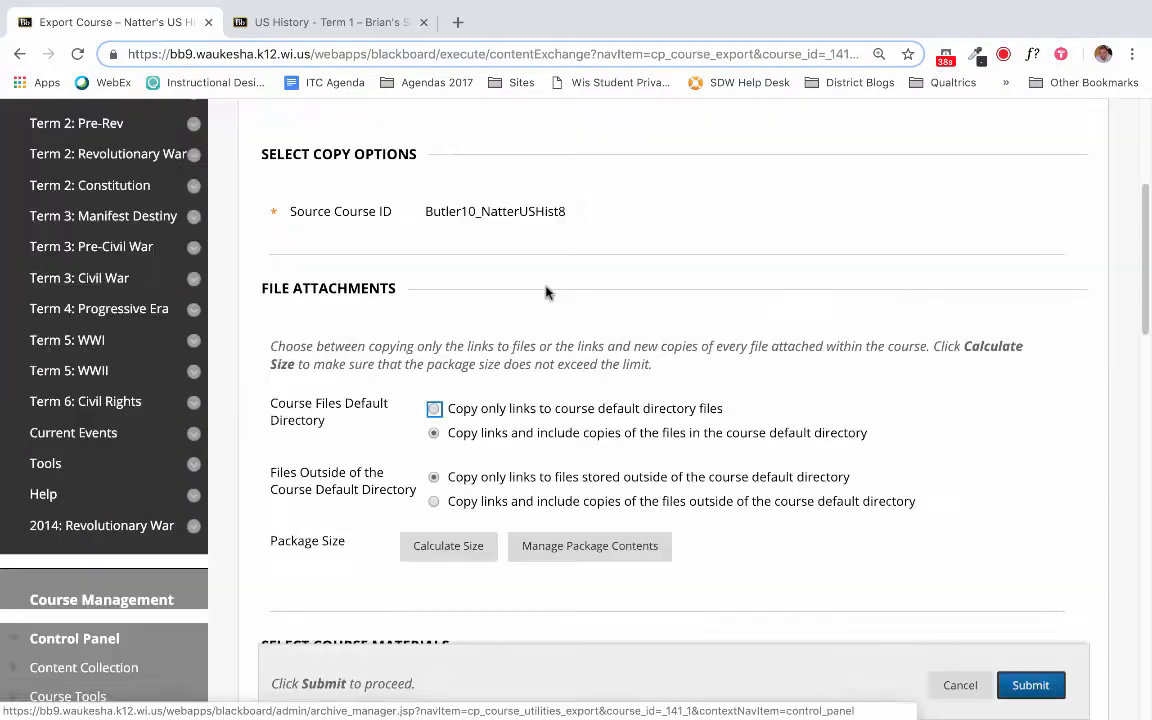
scroll(545, 292, down, 10)
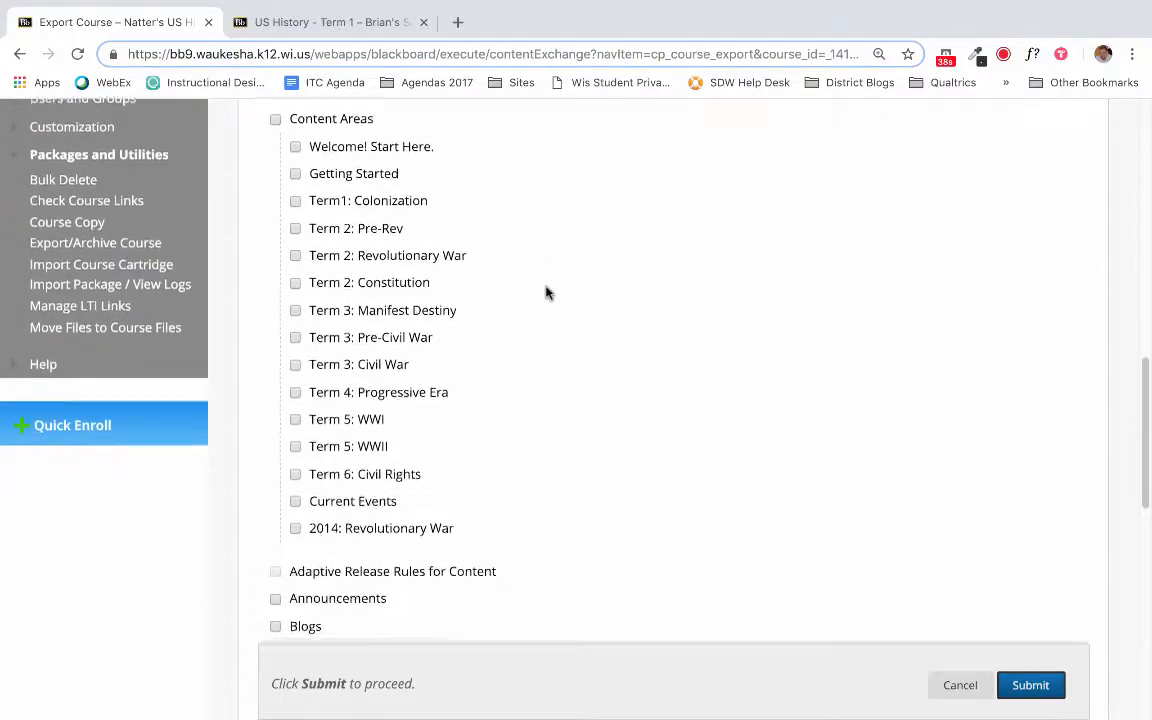
click(295, 174)
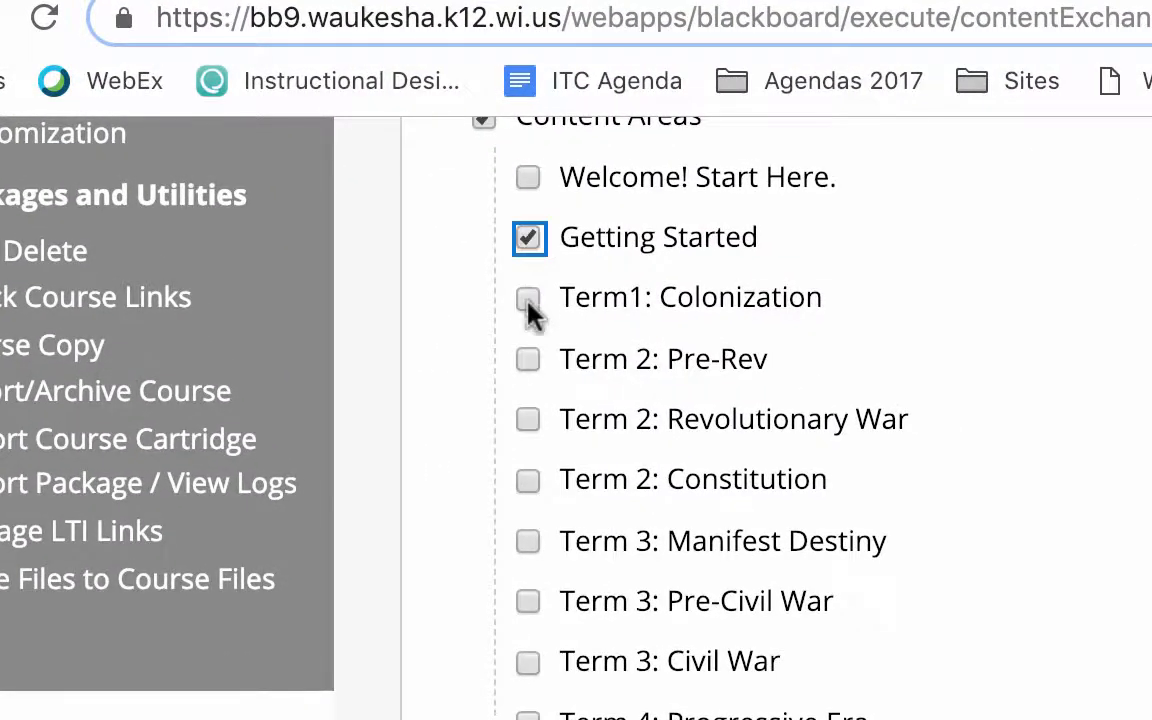
click(528, 303)
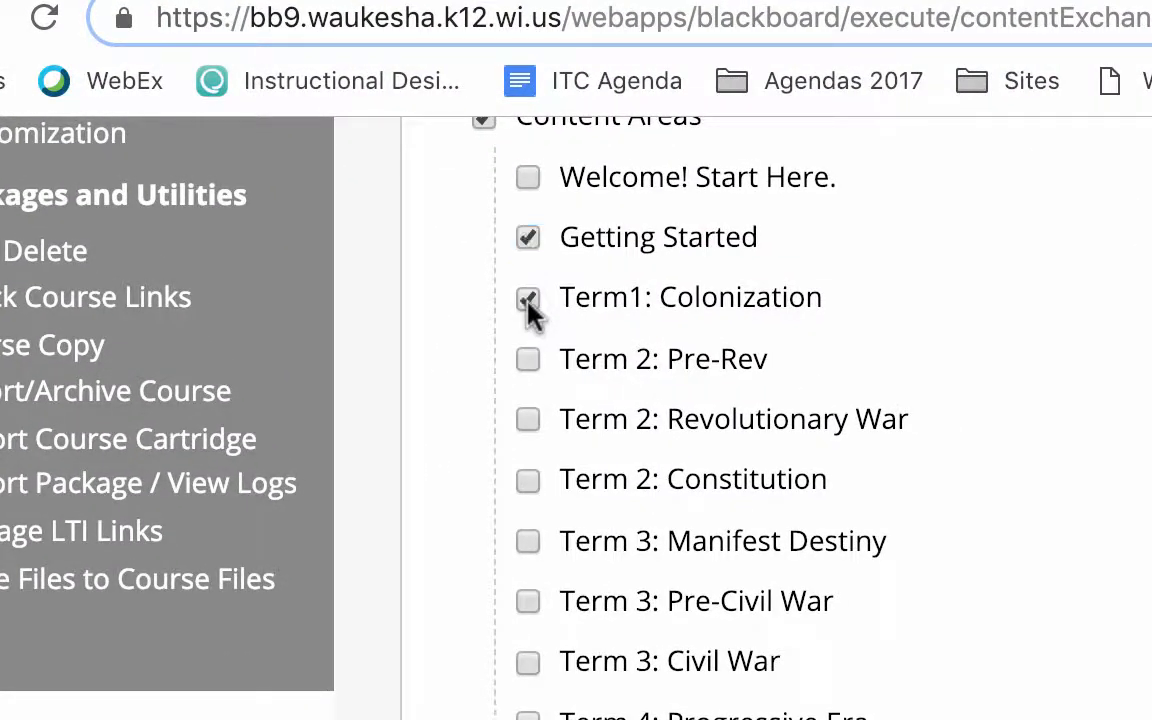
click(528, 358)
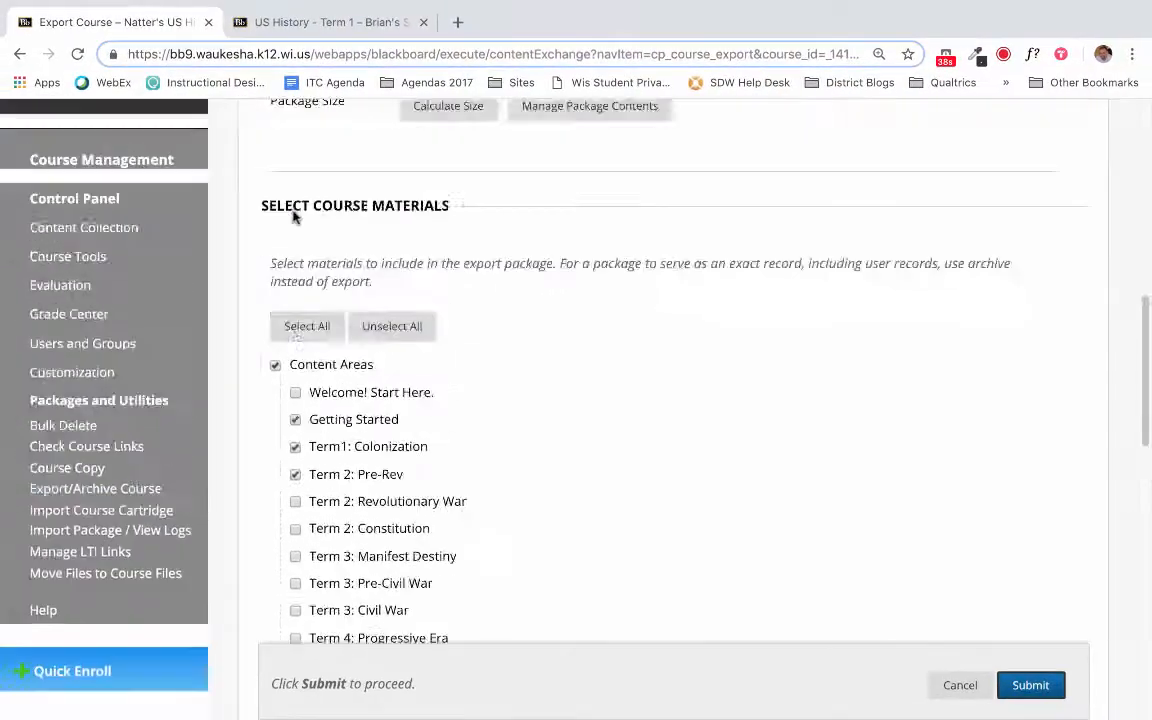
scroll(60, 370, up, 5)
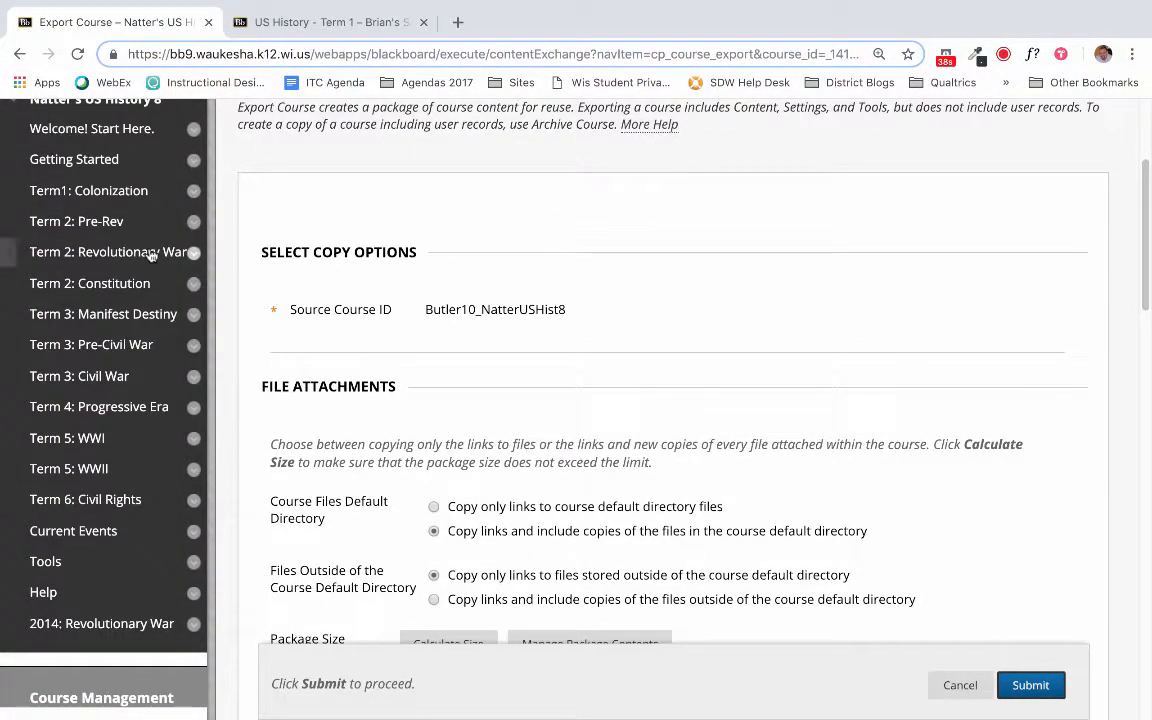
scroll(150, 255, down, 5)
scroll(148, 255, down, 1)
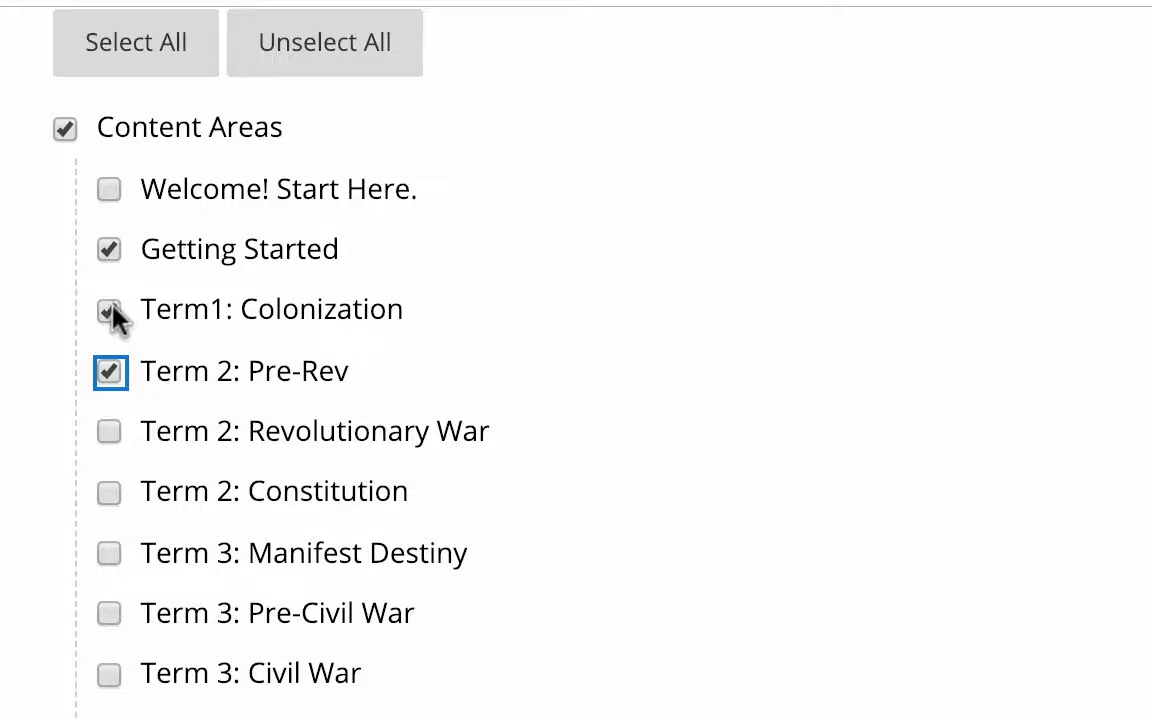
click(109, 249)
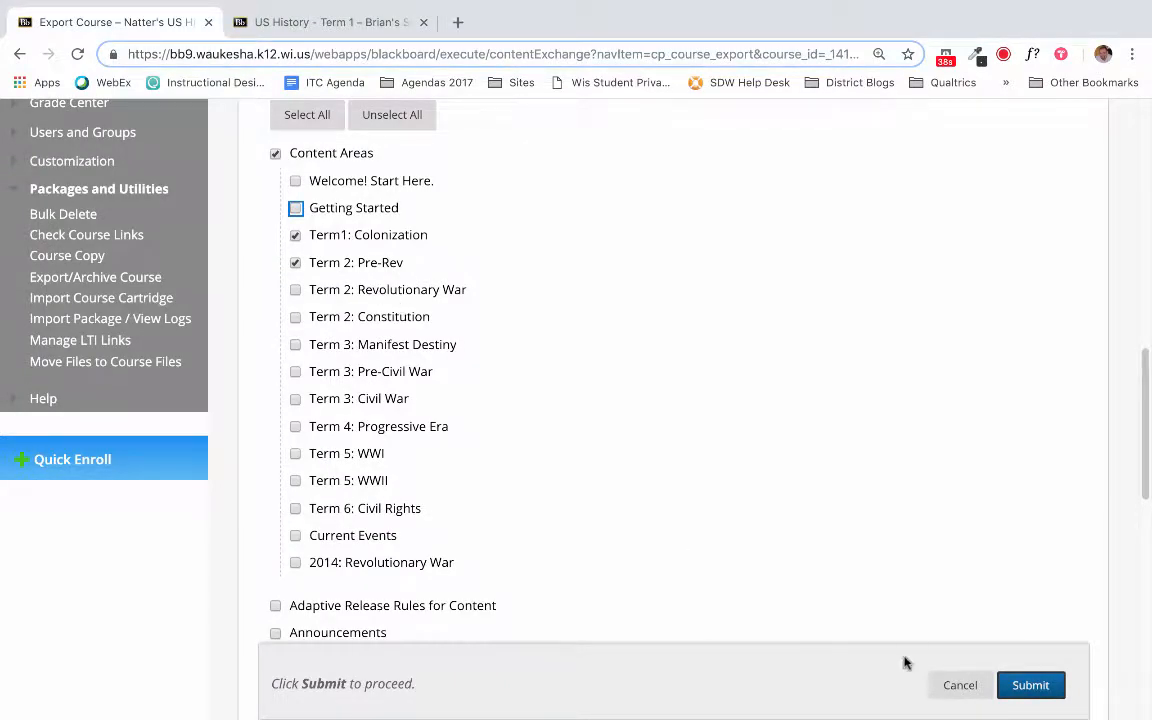
click(958, 684)
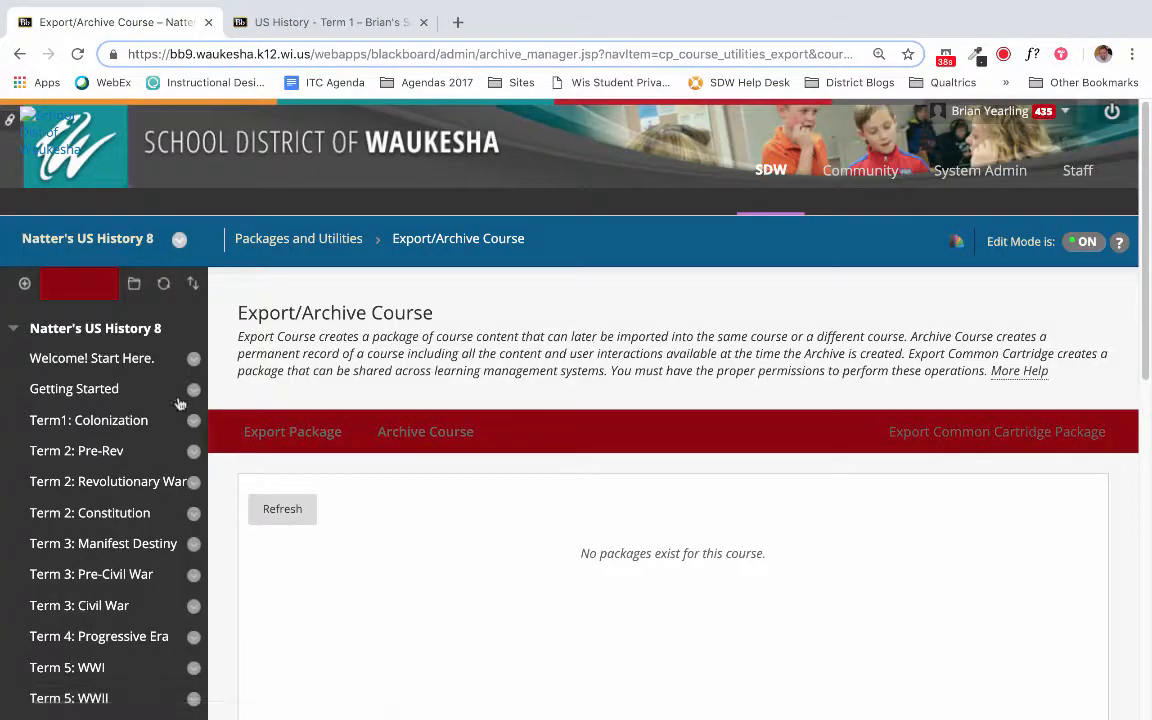
scroll(180, 403, down, 3)
scroll(180, 403, down, 4)
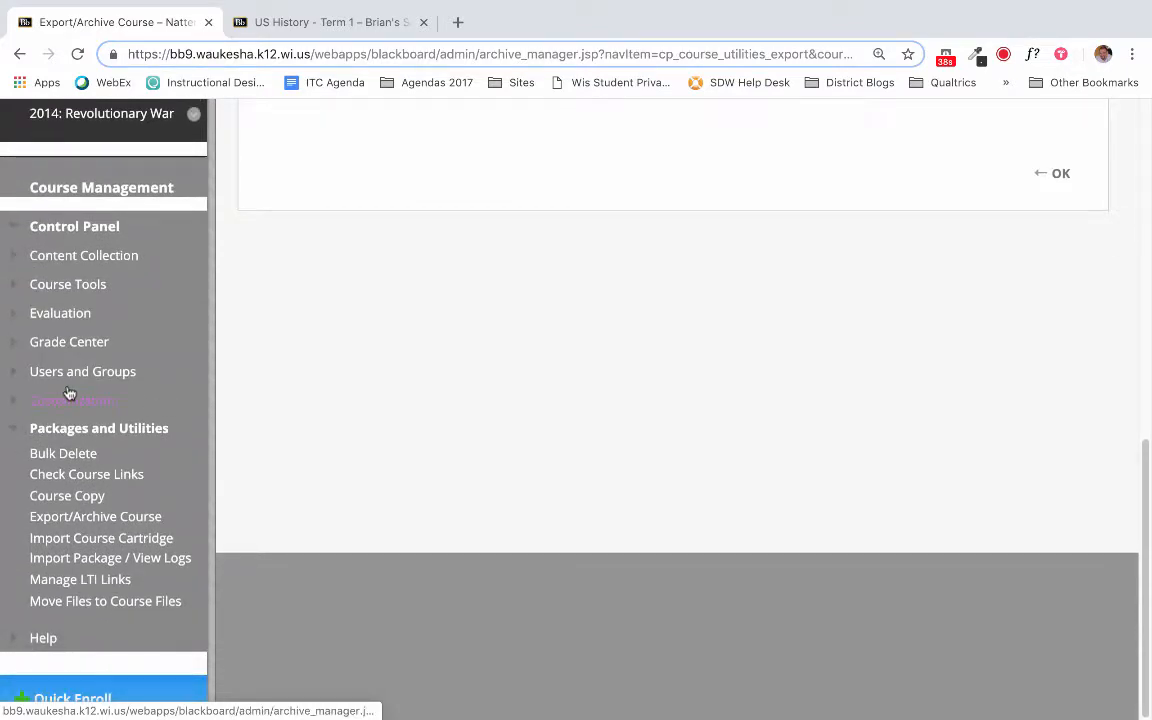
scroll(68, 430, up, 6)
scroll(68, 430, up, 1)
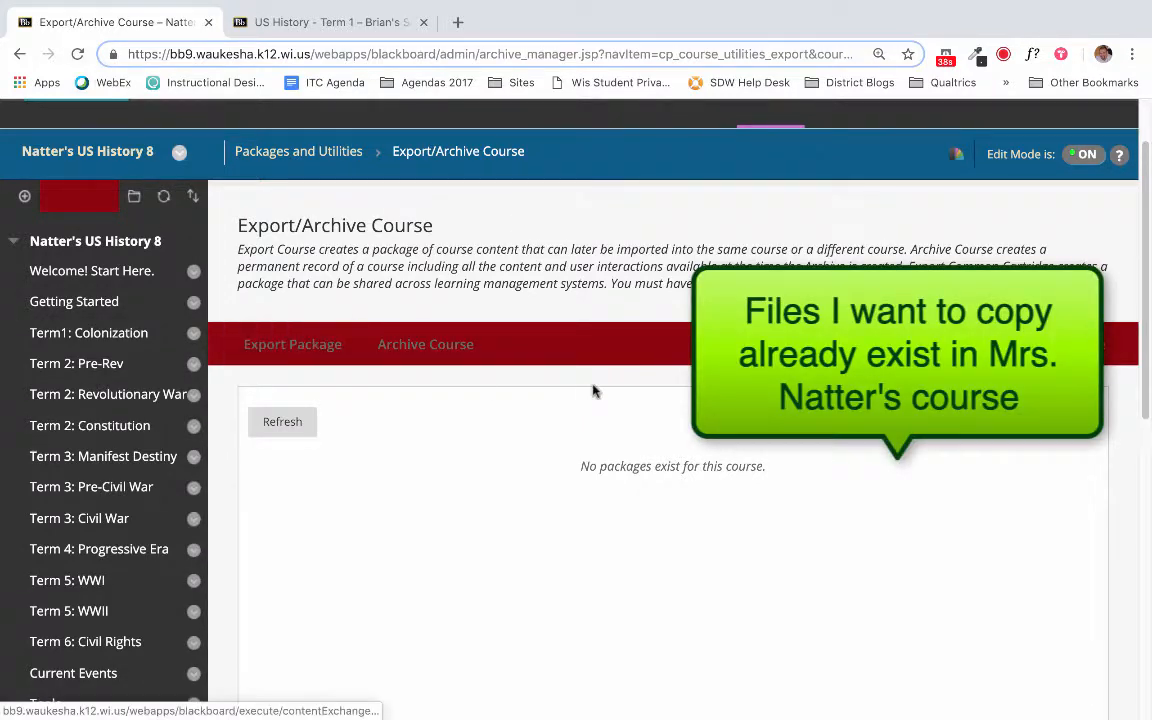
scroll(591, 391, up, 2)
scroll(85, 415, down, 1)
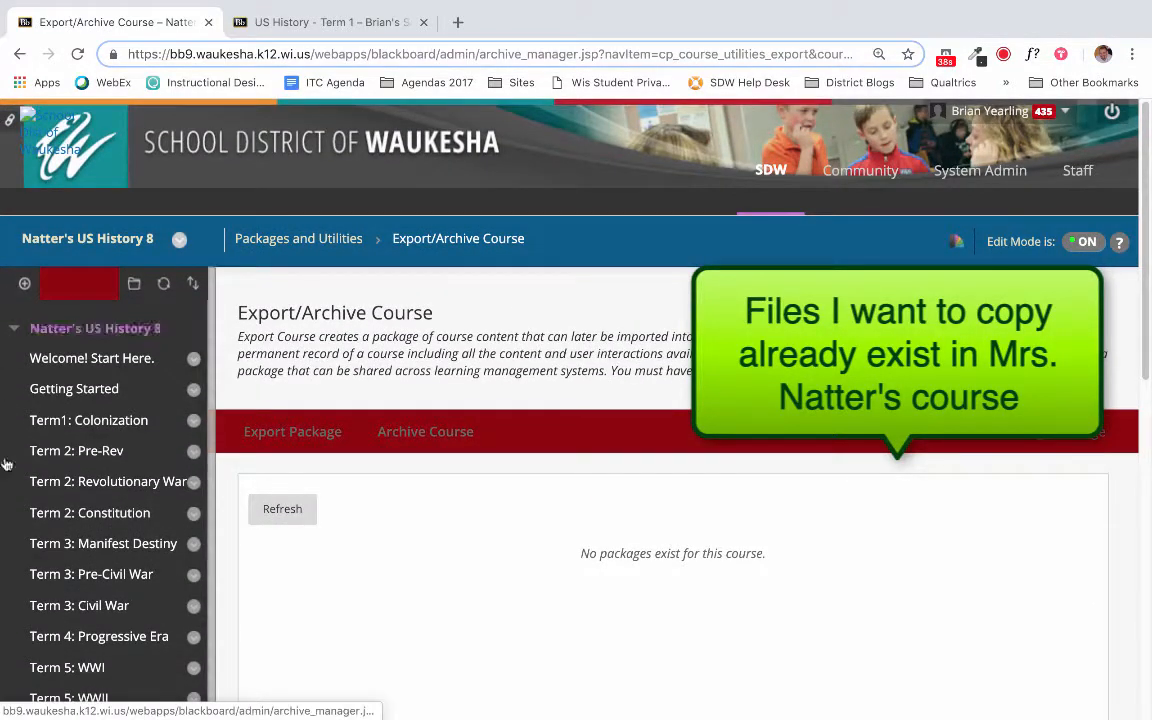
- View the US History - Term 1 page in the sandbox course, and return to the US History 8 course
click(330, 22)
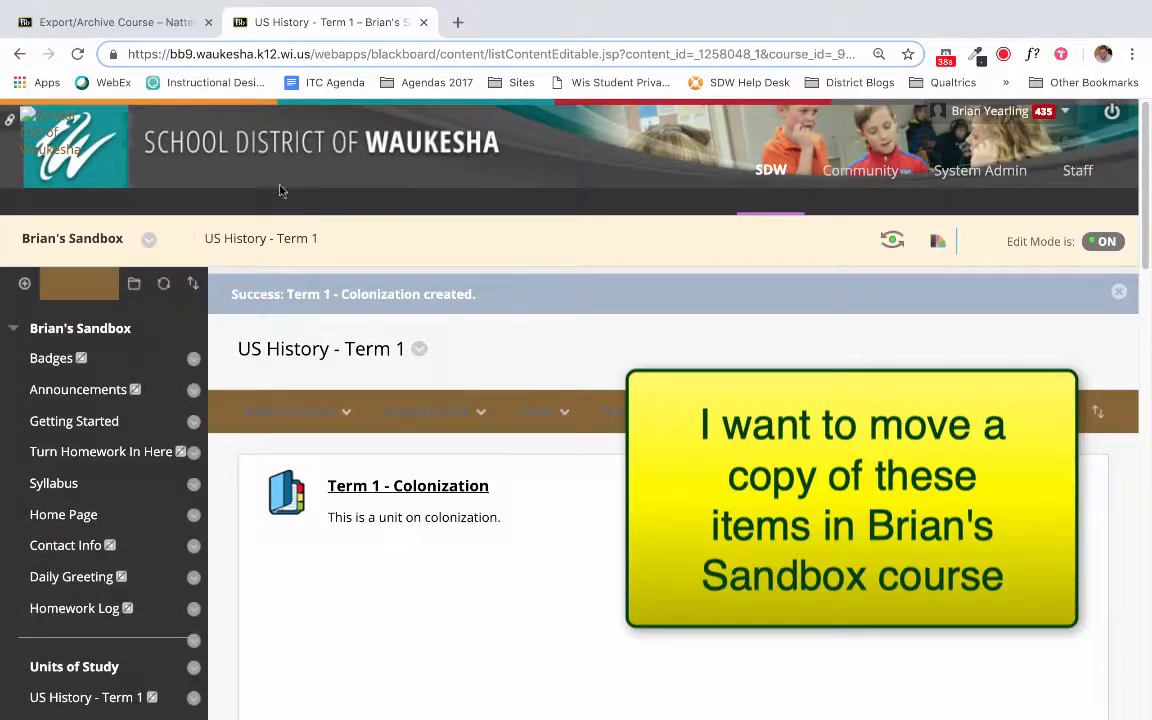
scroll(330, 380, down, 1)
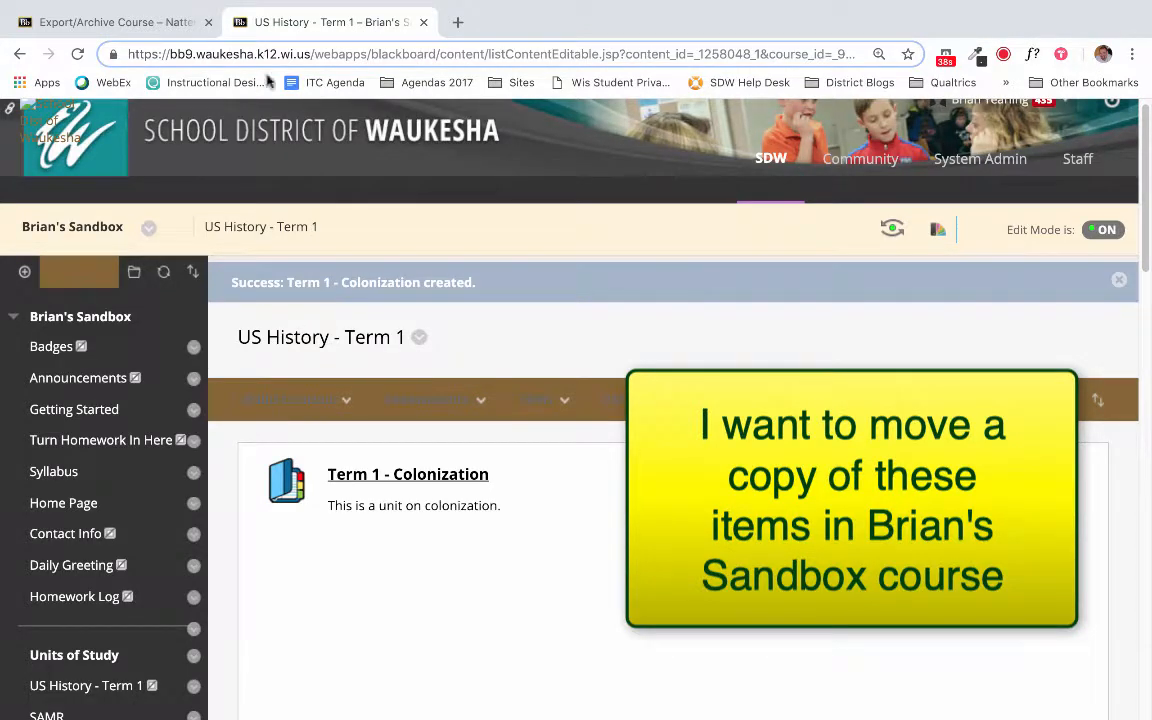
click(90, 20)
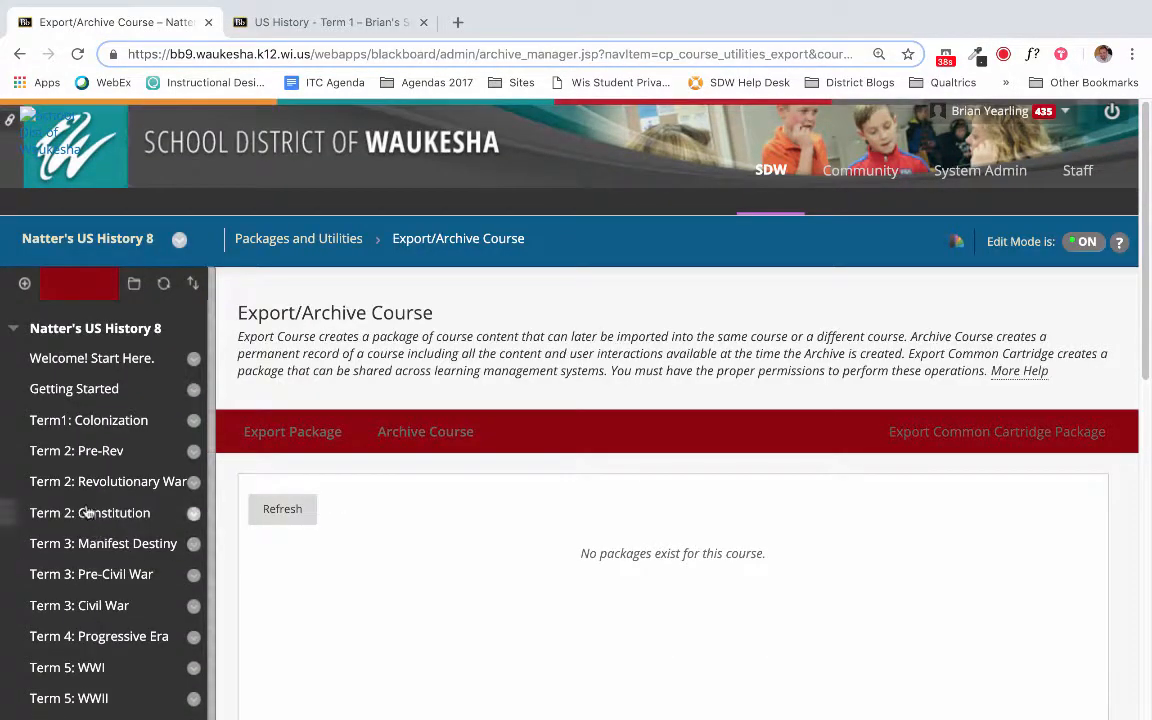
- Open the Term 2: Revolutionary War content area of the US History 8 course and look through its items
click(82, 481)
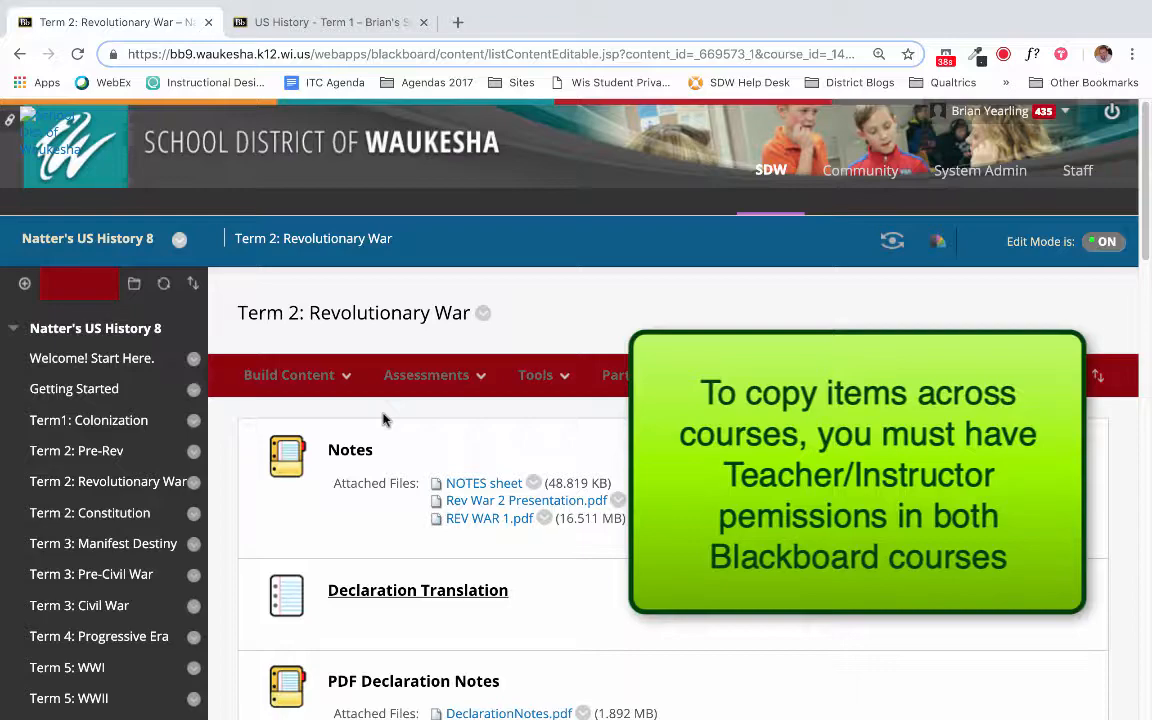
scroll(384, 417, down, 10)
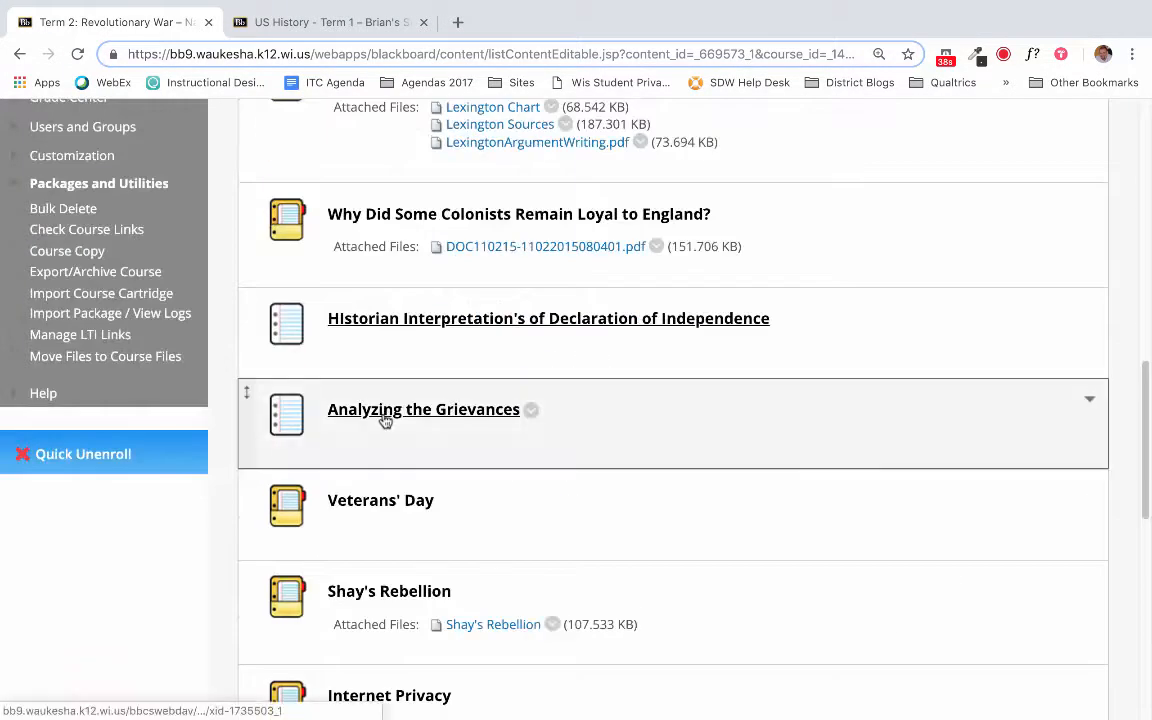
scroll(113, 472, up, 12)
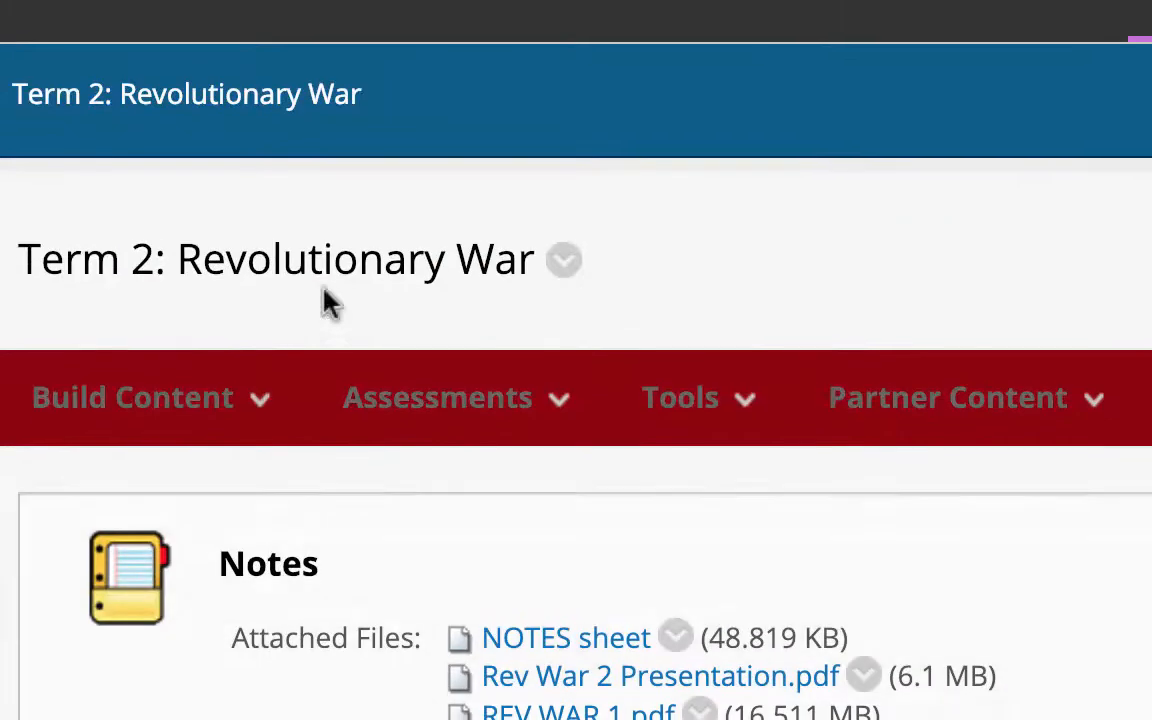
- Start copying the Notes item of Term 2: Revolutionary War and choose the sandbox course as the destination course
click(343, 562)
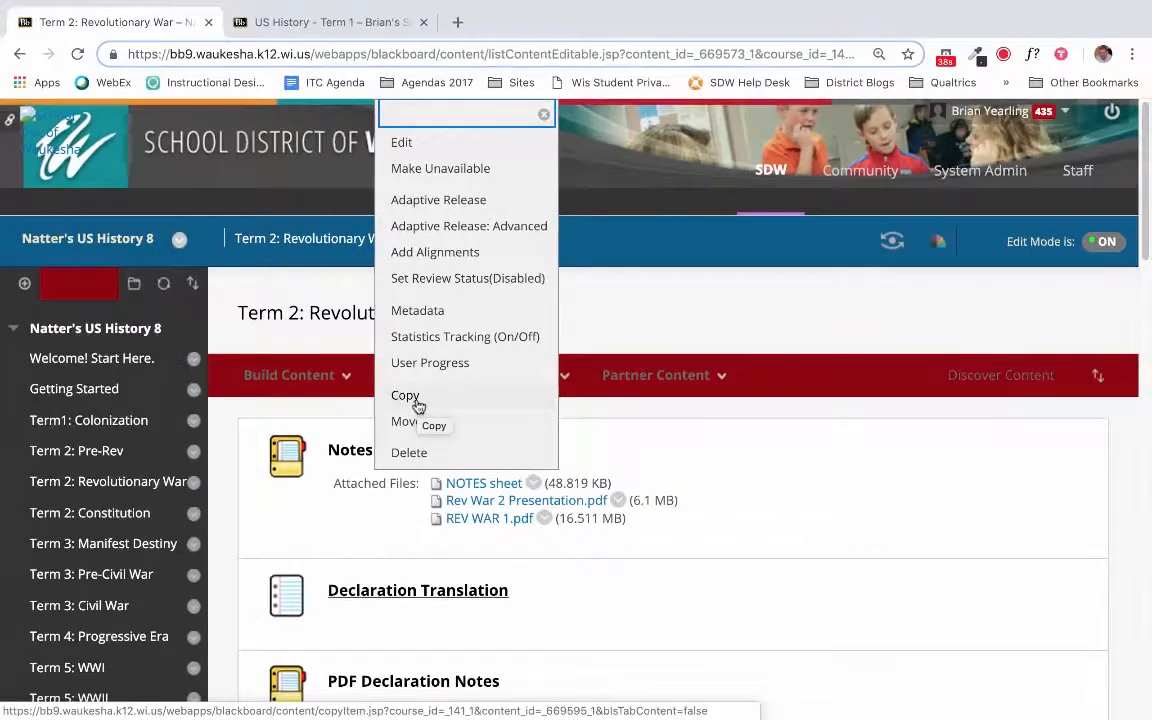
click(406, 397)
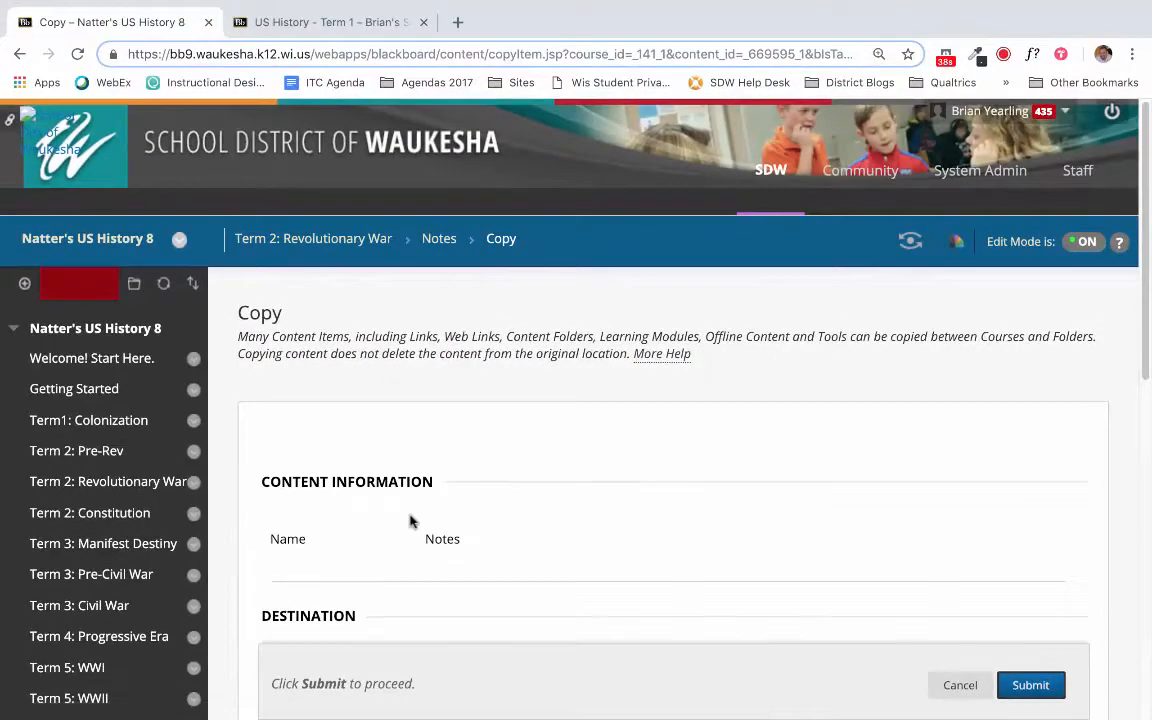
scroll(409, 520, down, 2)
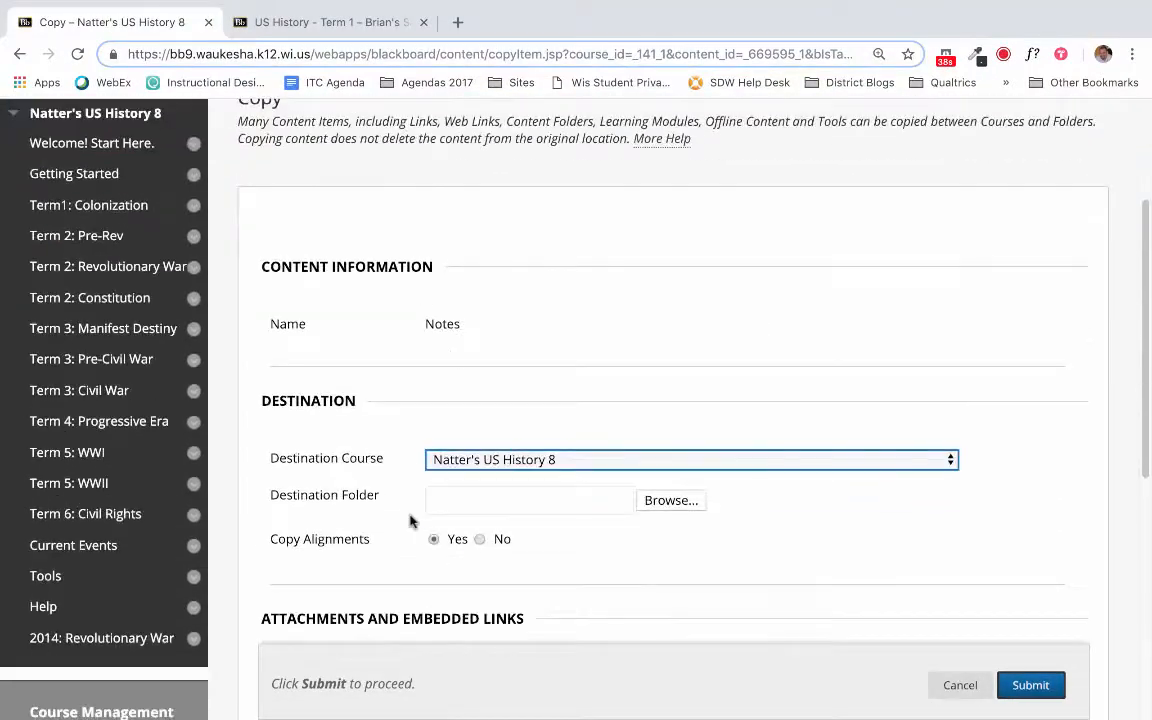
click(625, 459)
scroll(620, 300, up, 10)
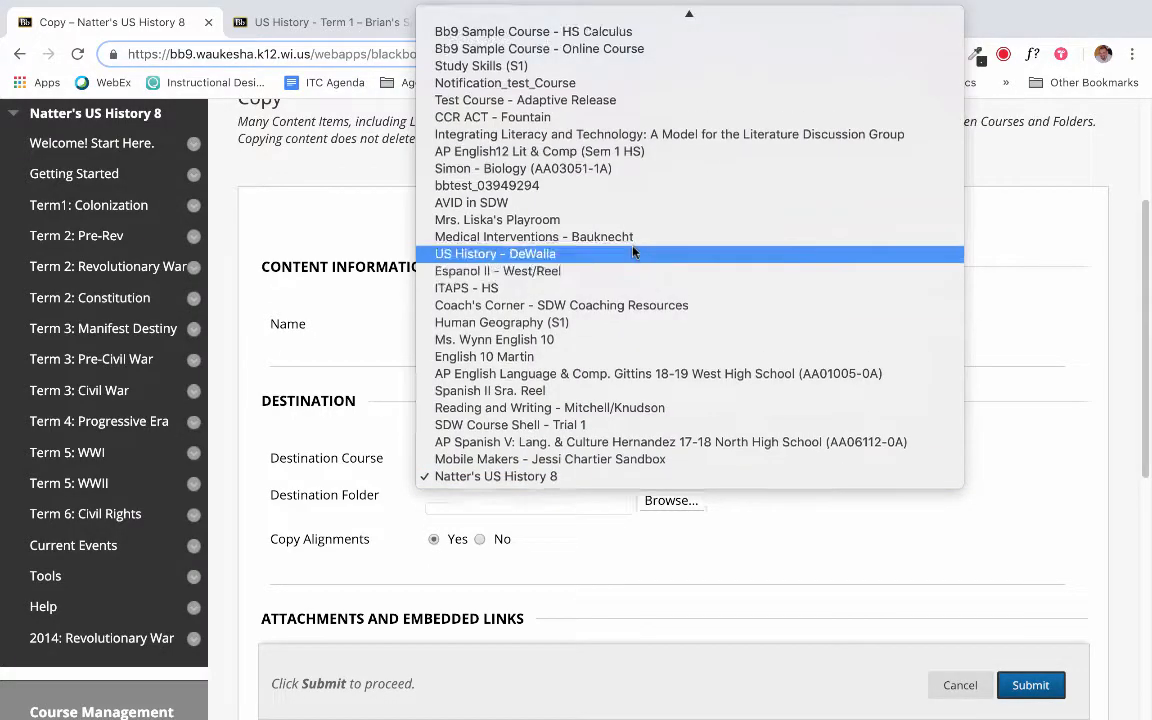
scroll(633, 252, up, 10)
scroll(635, 311, down, 2)
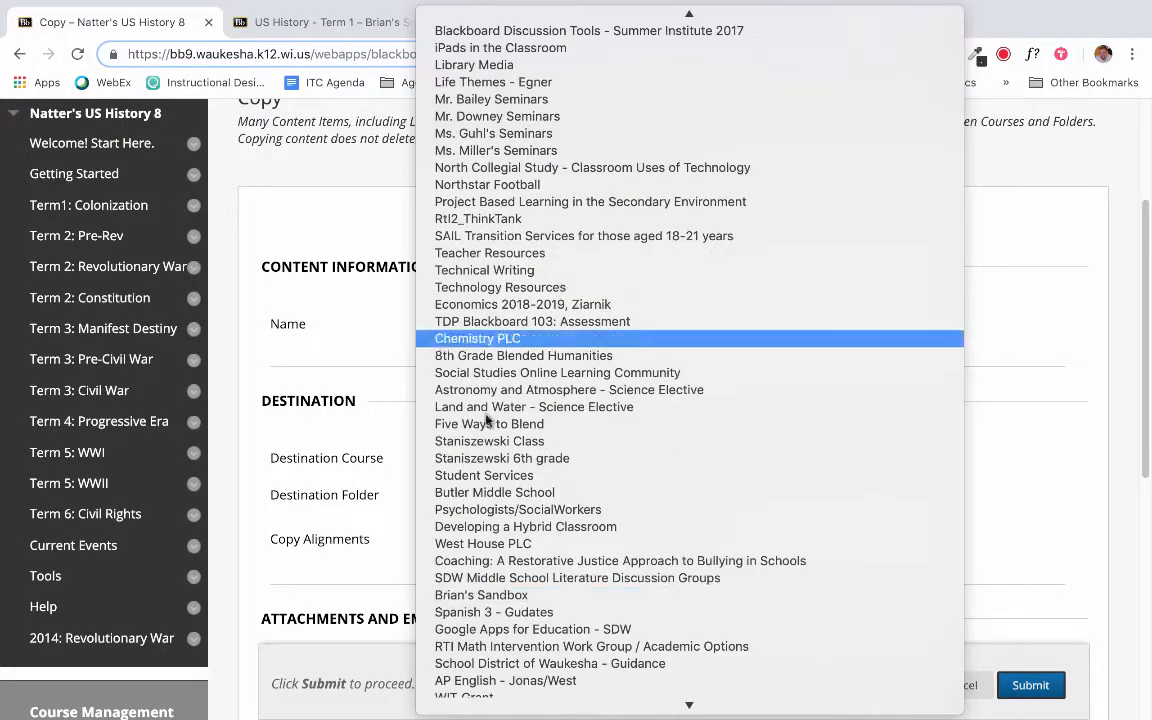
click(500, 595)
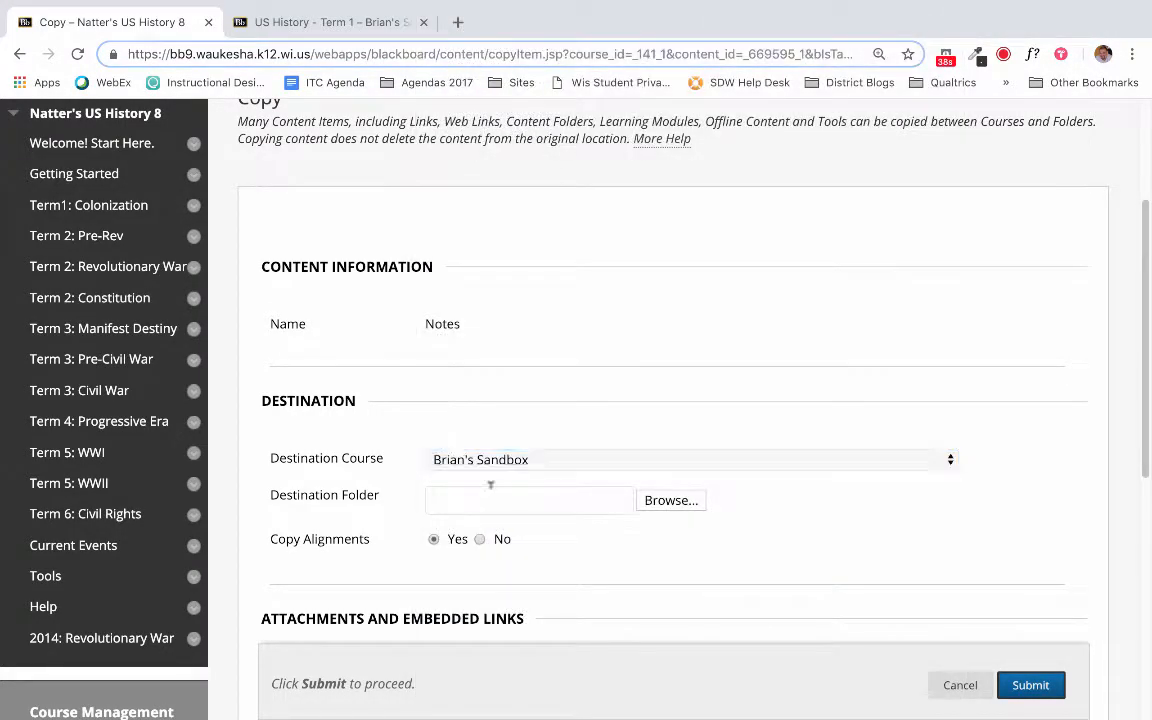
- Choose the Term 1 - Colonization folder under US History - Term 1 as the destination folder and submit the copy
click(525, 497)
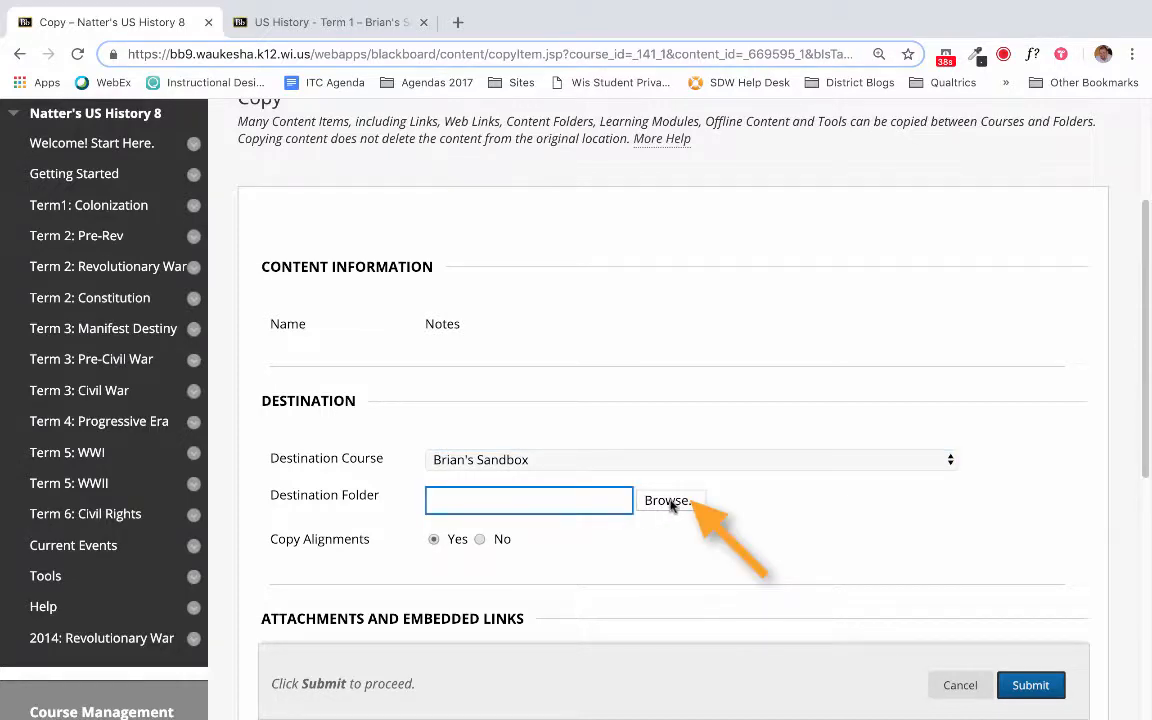
click(663, 499)
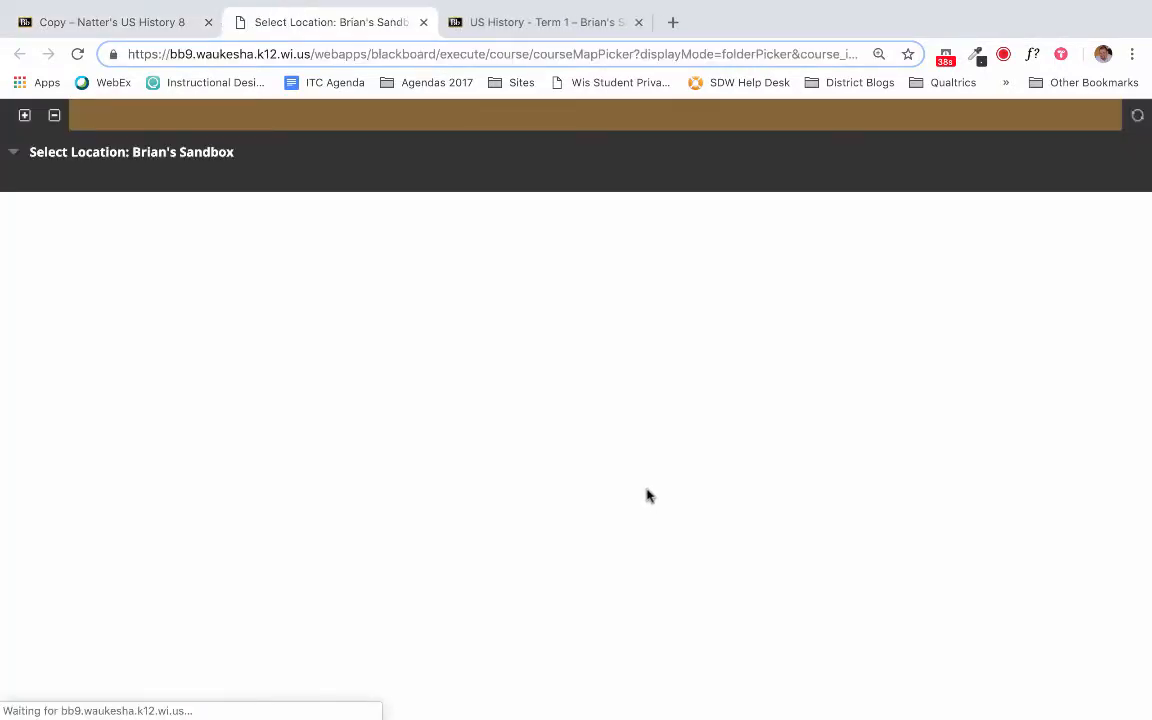
scroll(124, 399, down, 1)
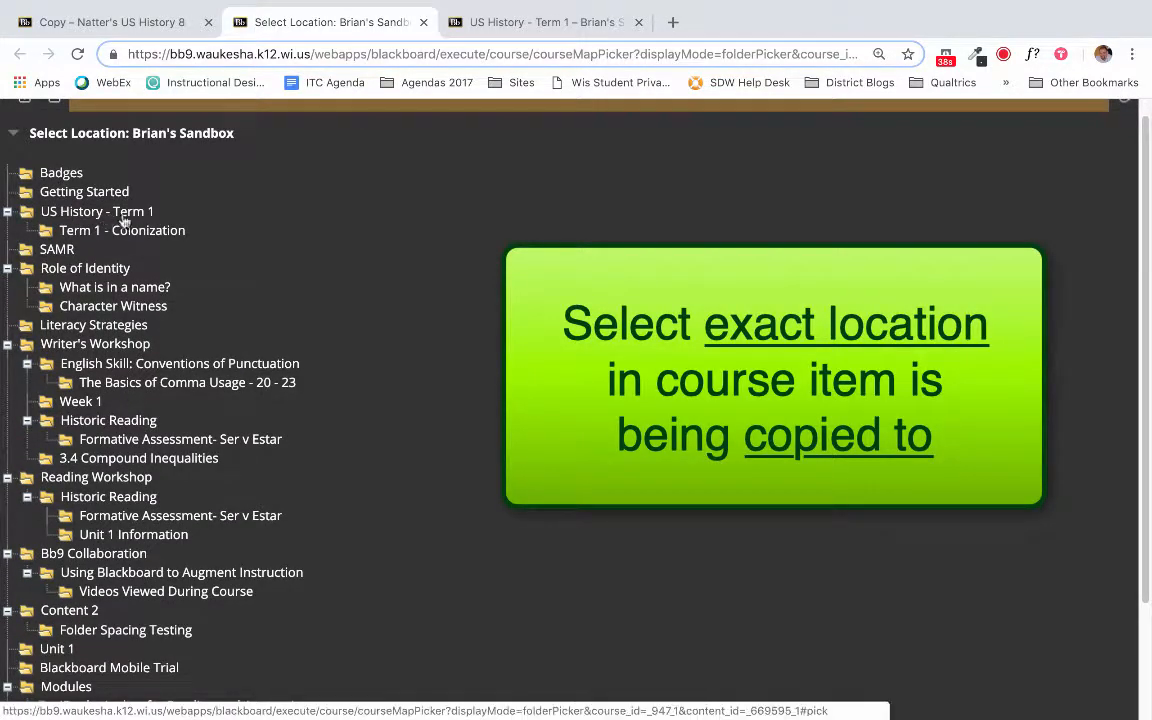
click(116, 231)
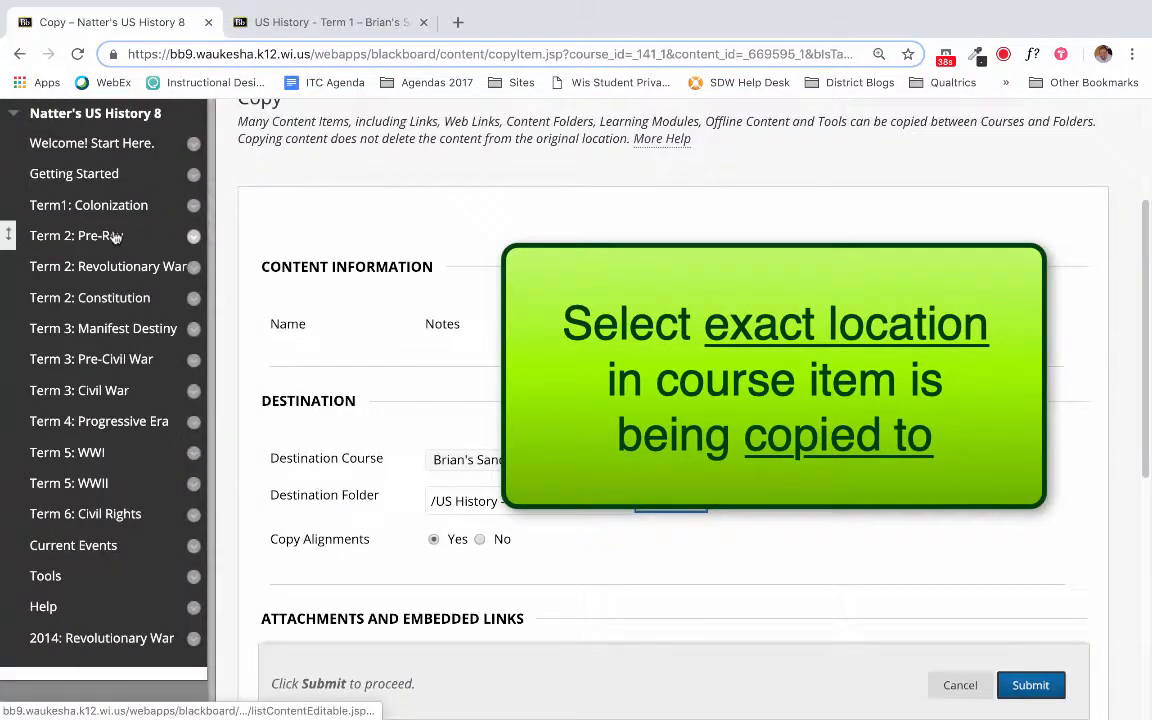
scroll(643, 575, down, 5)
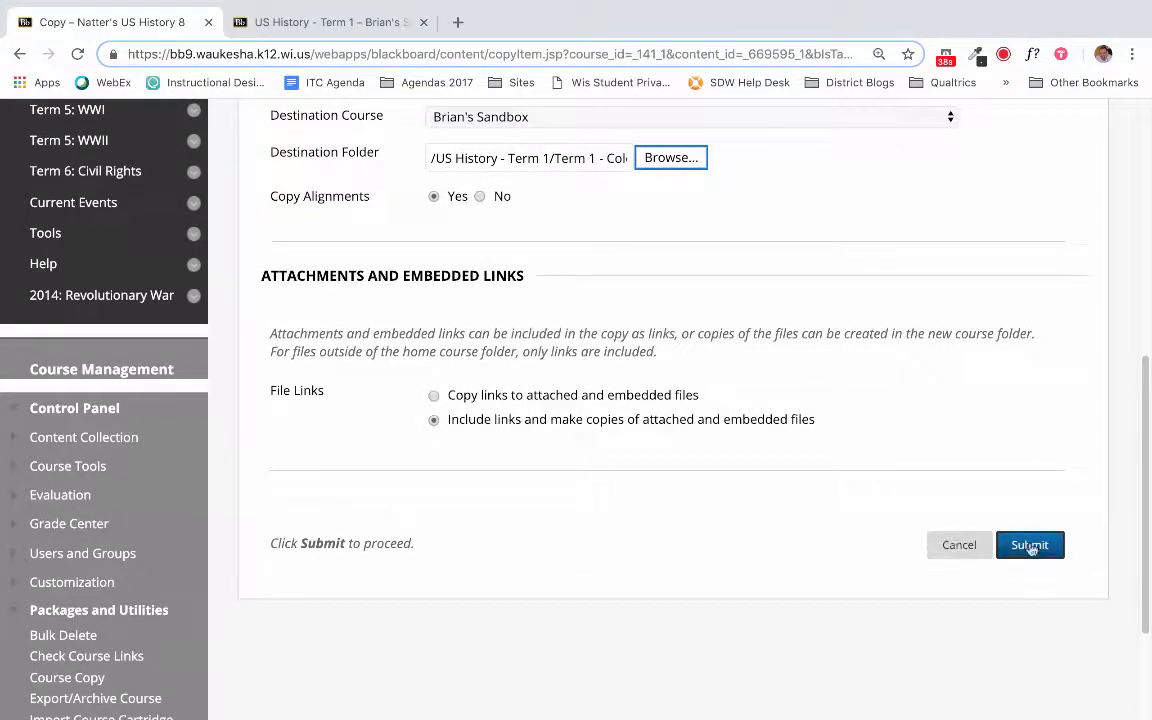
click(1021, 545)
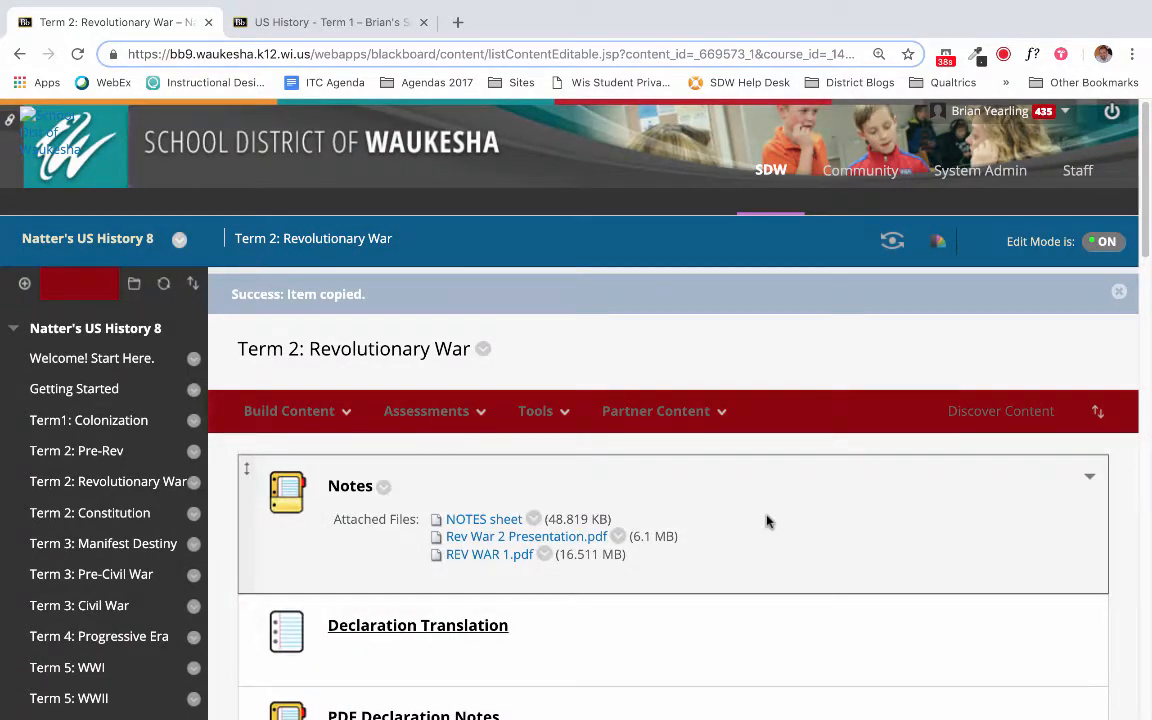
- Open the Term 1 - Colonization folder in the sandbox course to check for the copied Notes item
click(356, 24)
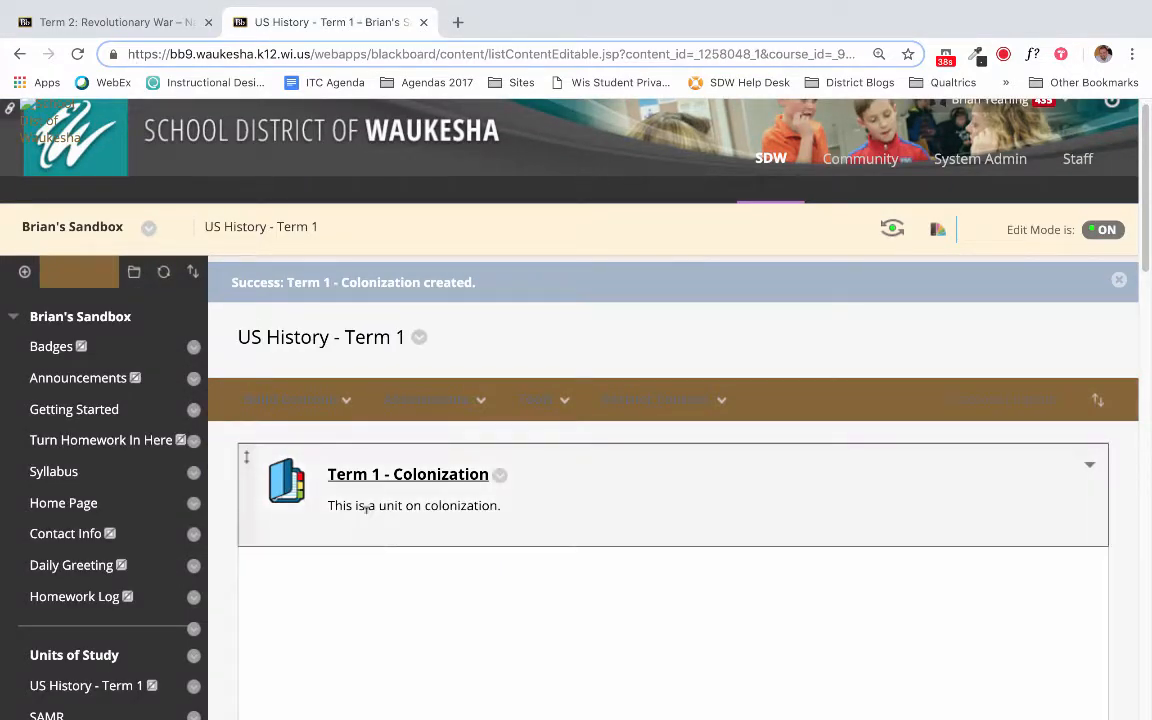
click(368, 477)
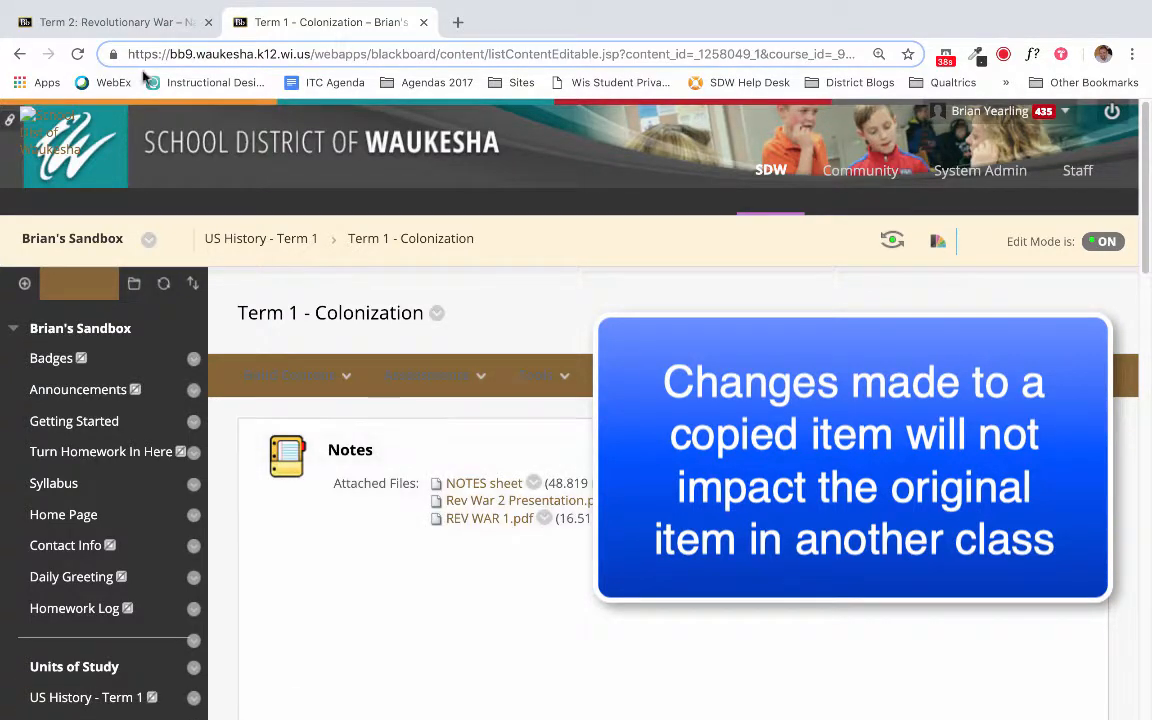
- Start moving the Declaration Translation item of the US History 8 course and look through the available destination courses without choosing one
click(98, 24)
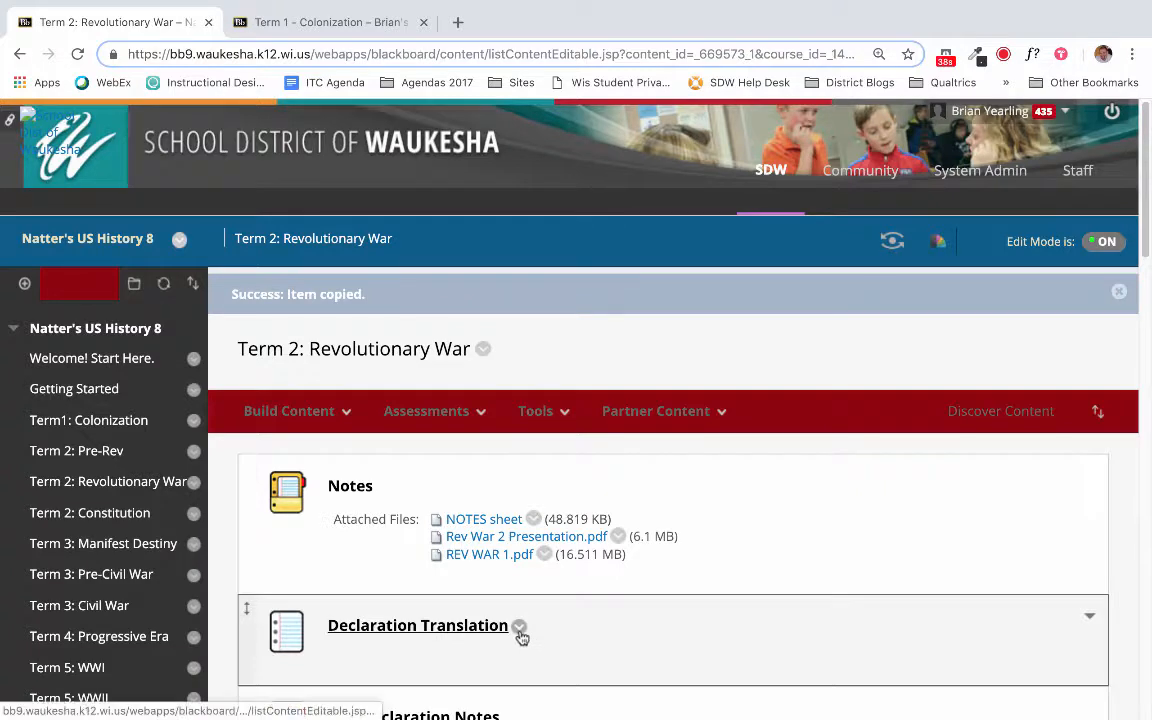
click(522, 633)
click(540, 566)
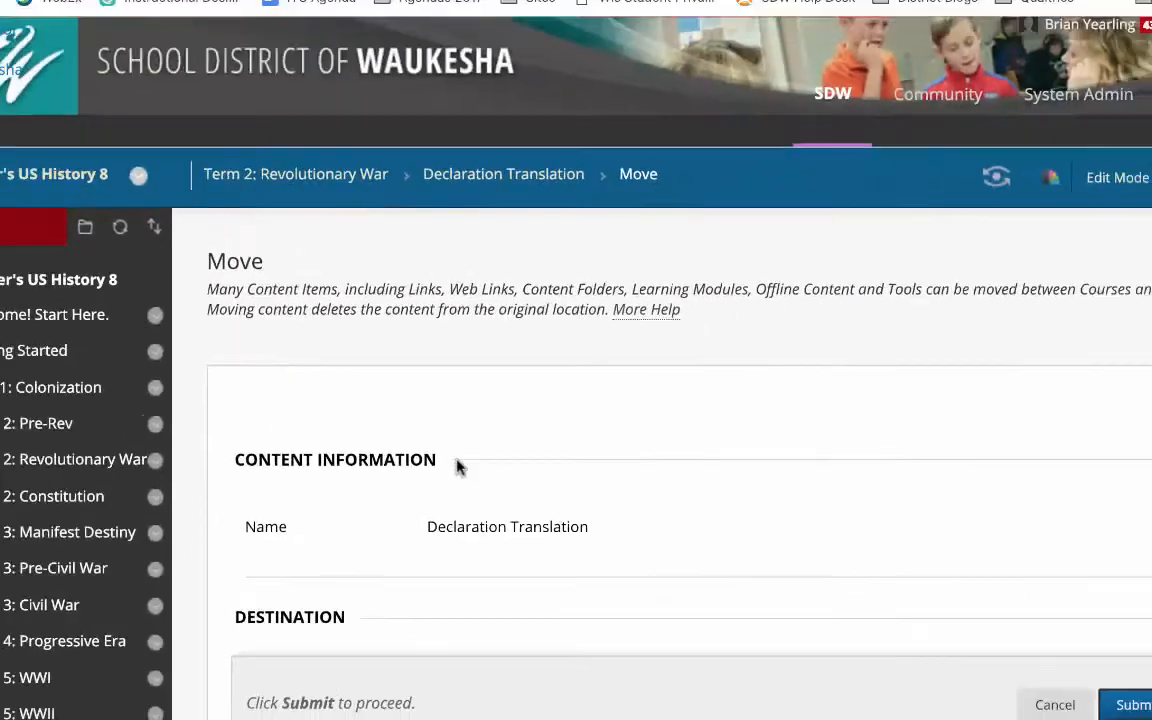
scroll(450, 482, down, 3)
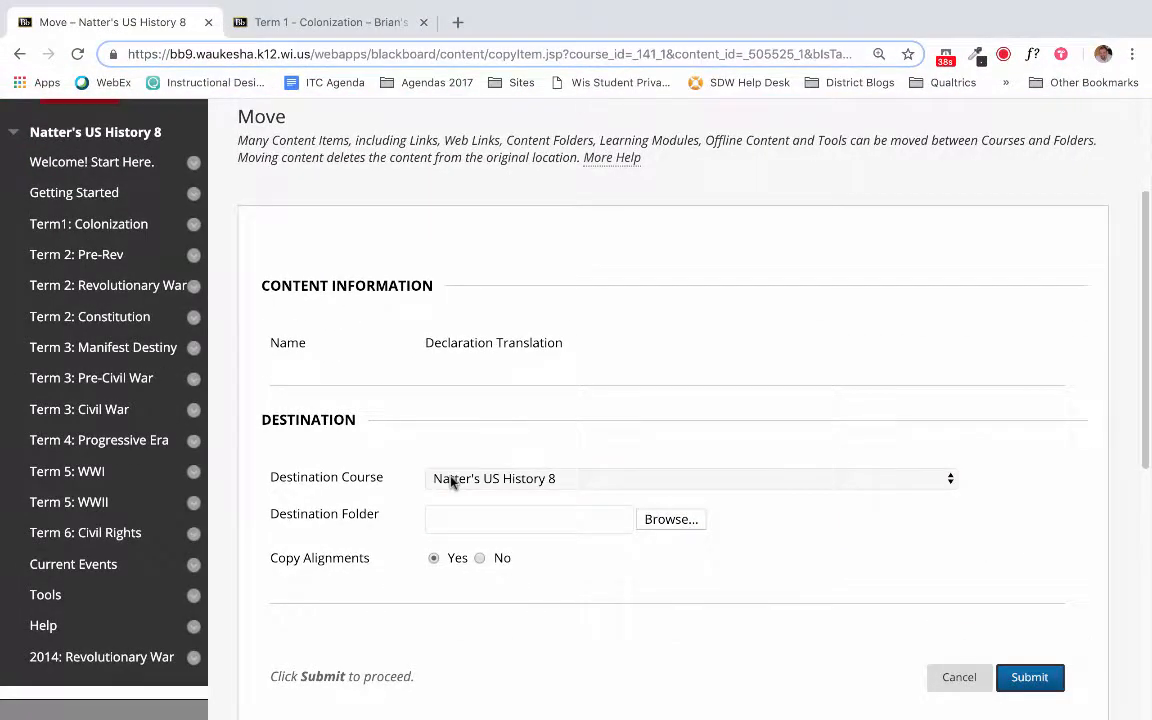
click(452, 483)
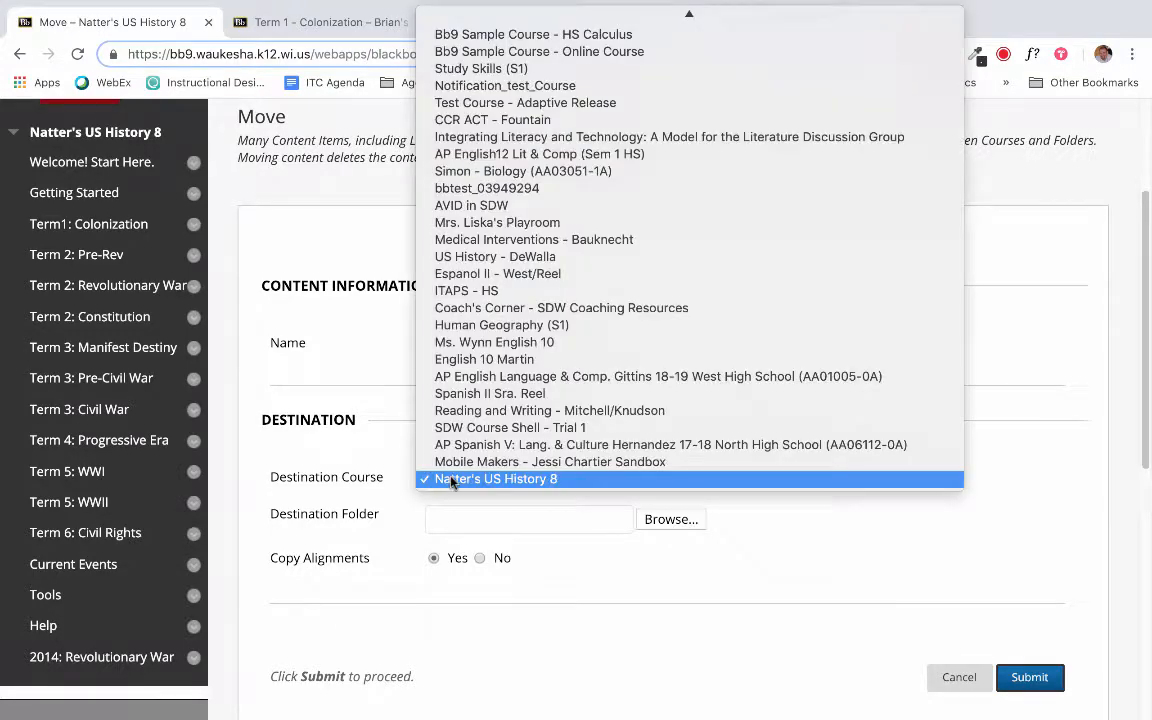
scroll(458, 200, up, 2)
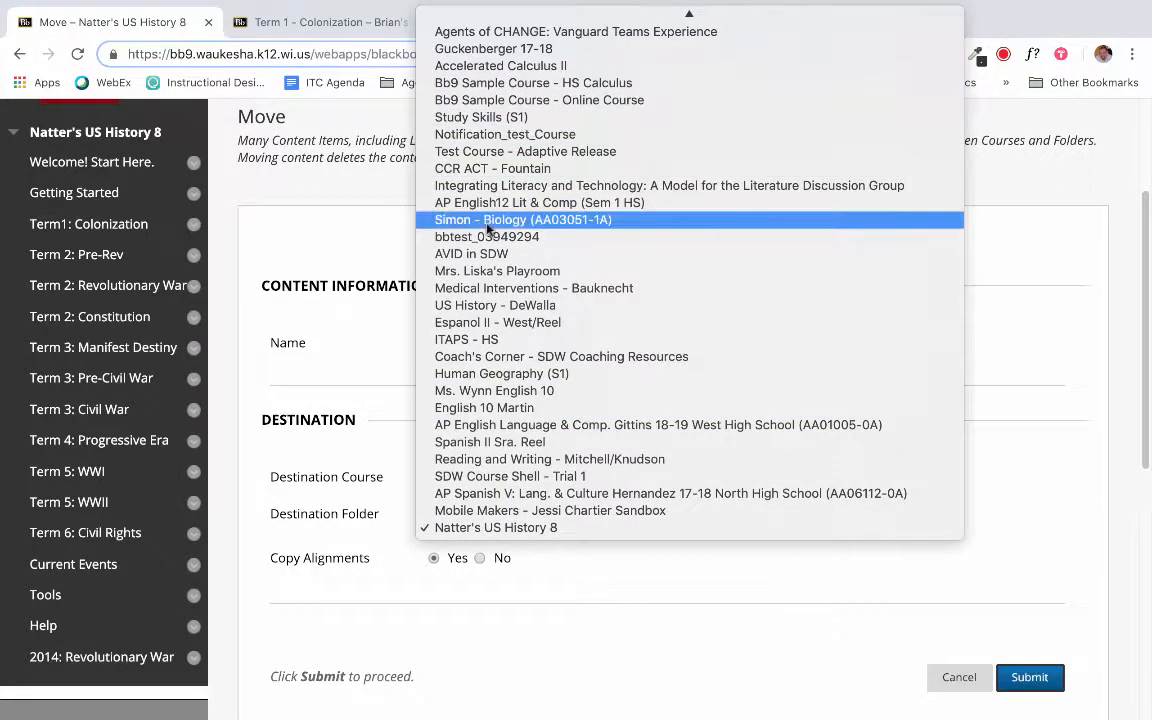
click(968, 276)
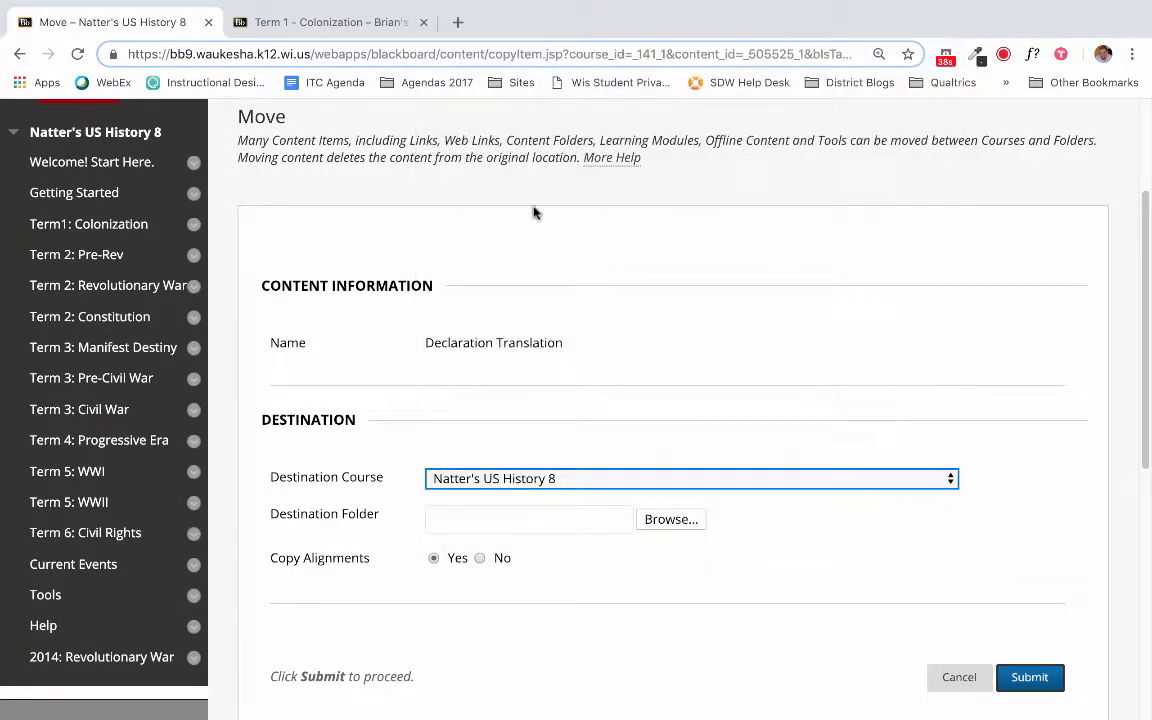
- Look at the sandbox course's Term 1 - Colonization folder, then return to the US History 8 course and cancel the Declaration Translation move
click(318, 22)
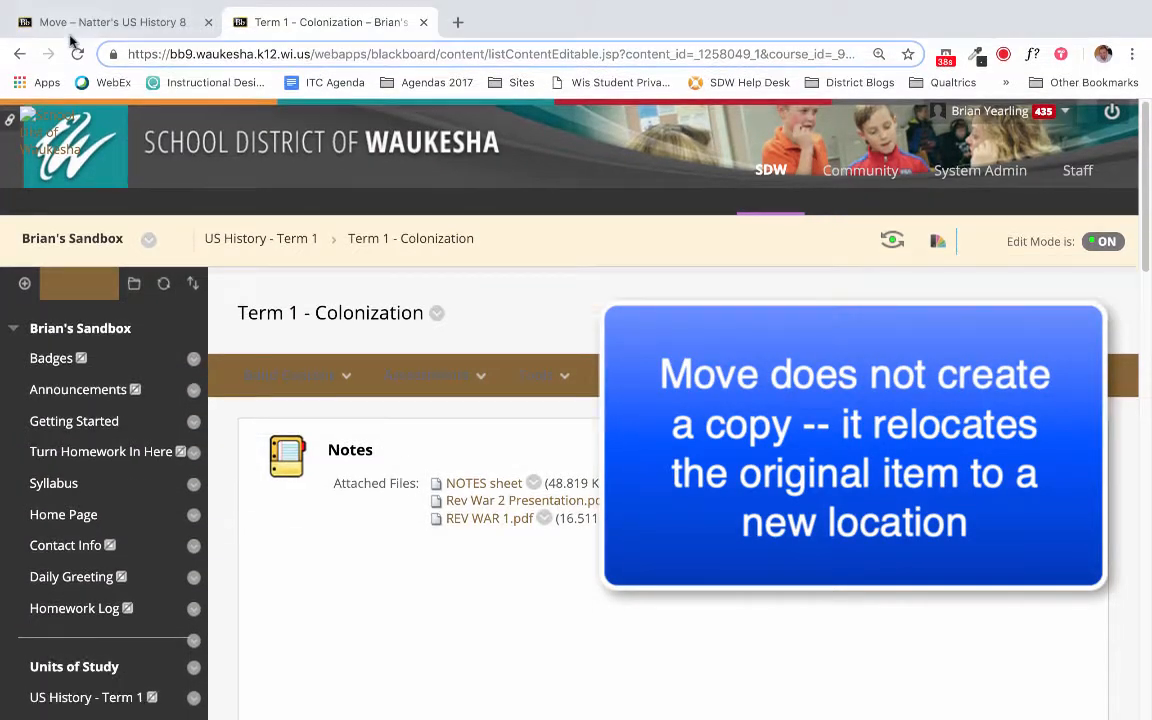
click(70, 22)
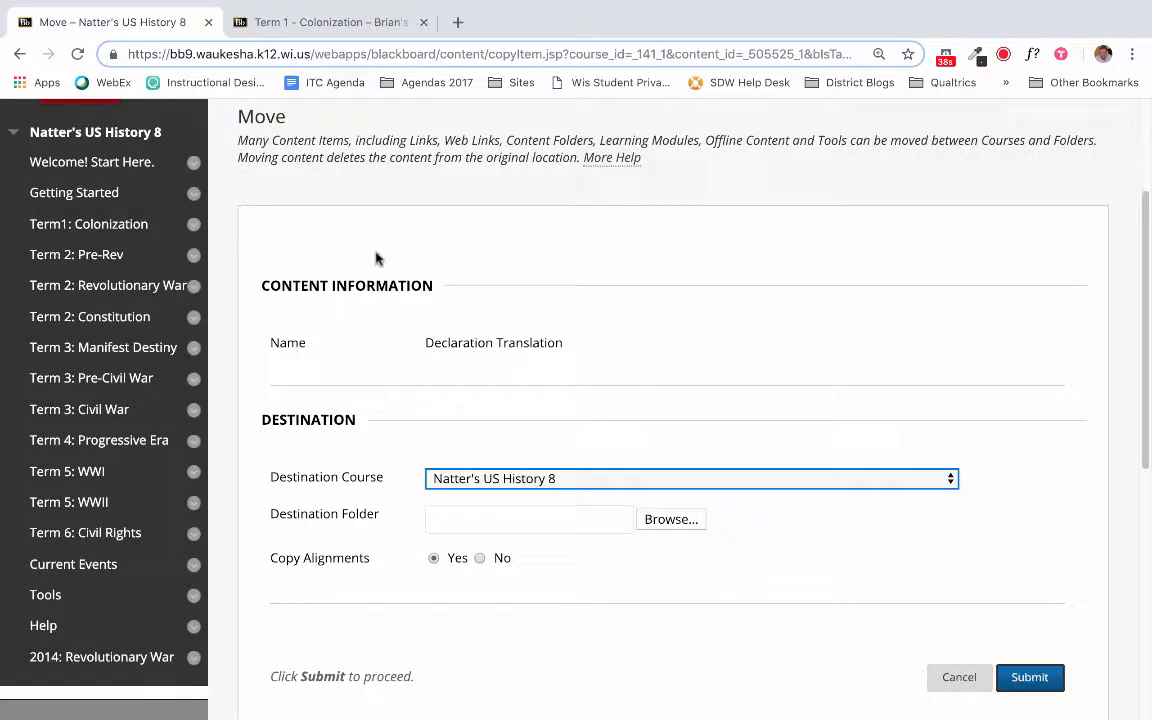
scroll(883, 614, up, 2)
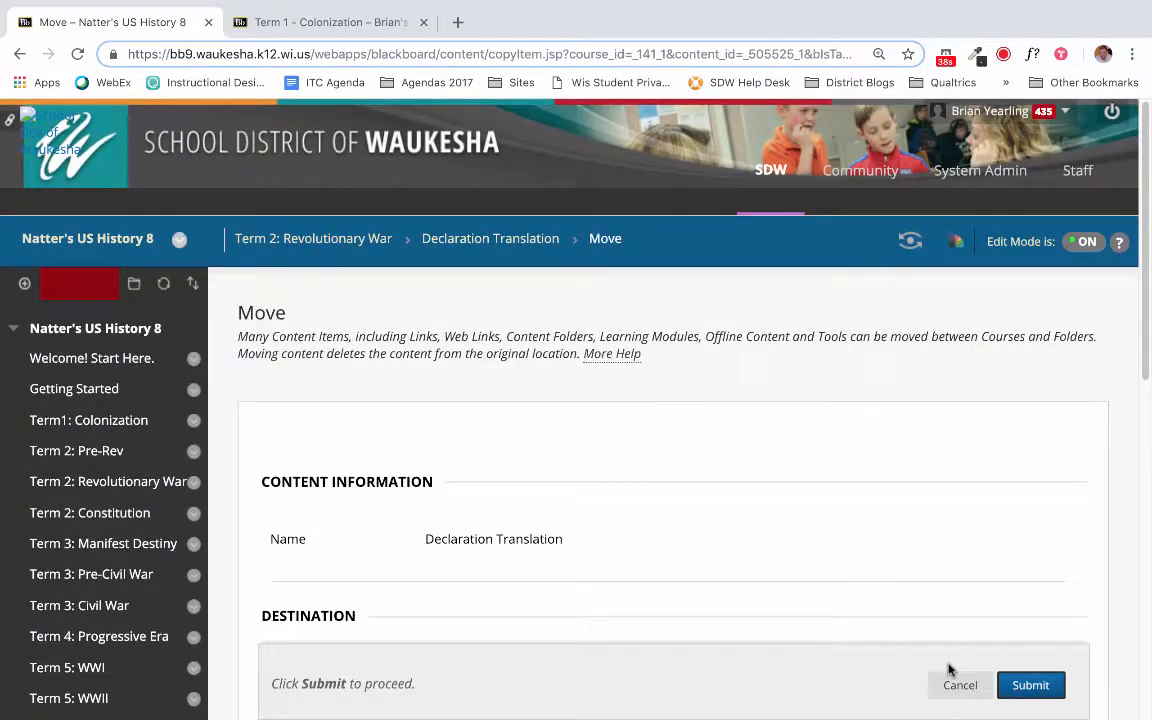
click(947, 682)
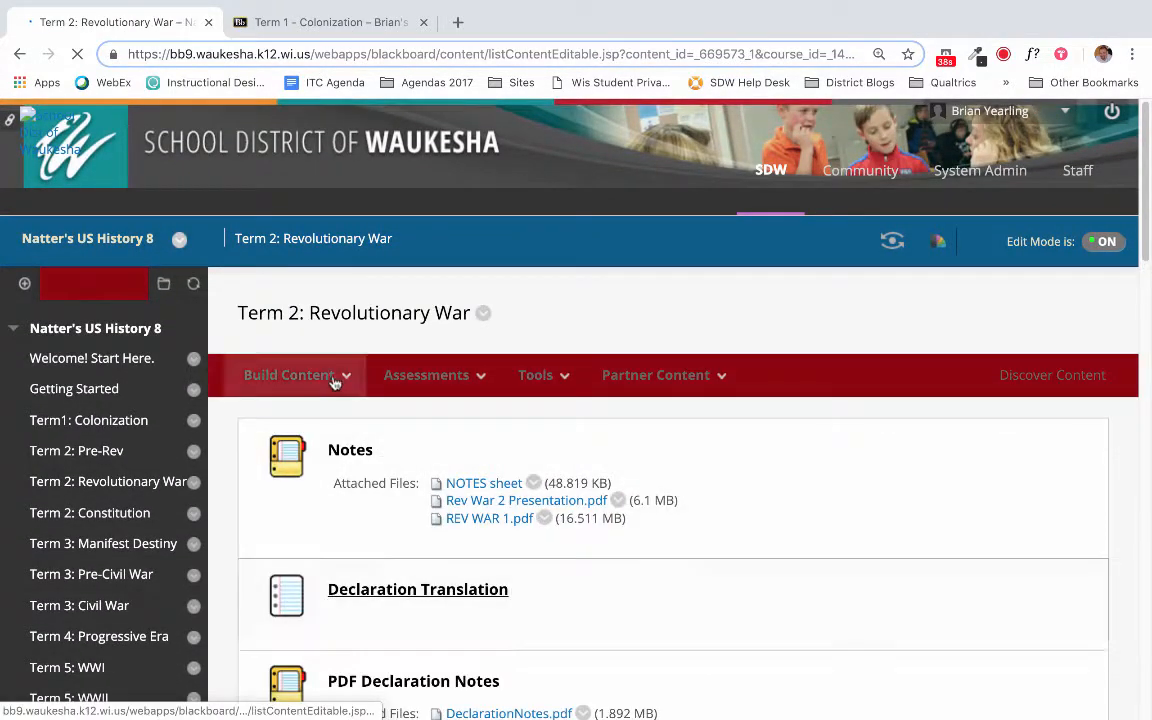
- Review the actions offered for the Notes item in Term 2: Revolutionary War, including Copy and Move, and close them without choosing one
click(385, 452)
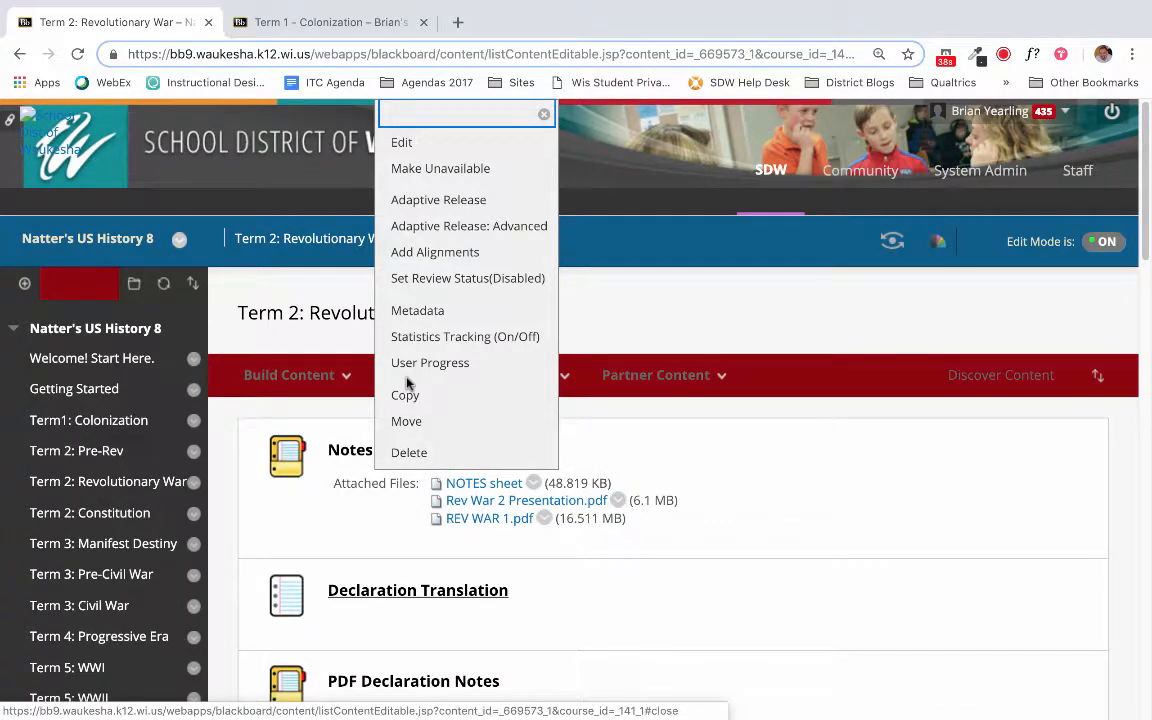
click(154, 350)
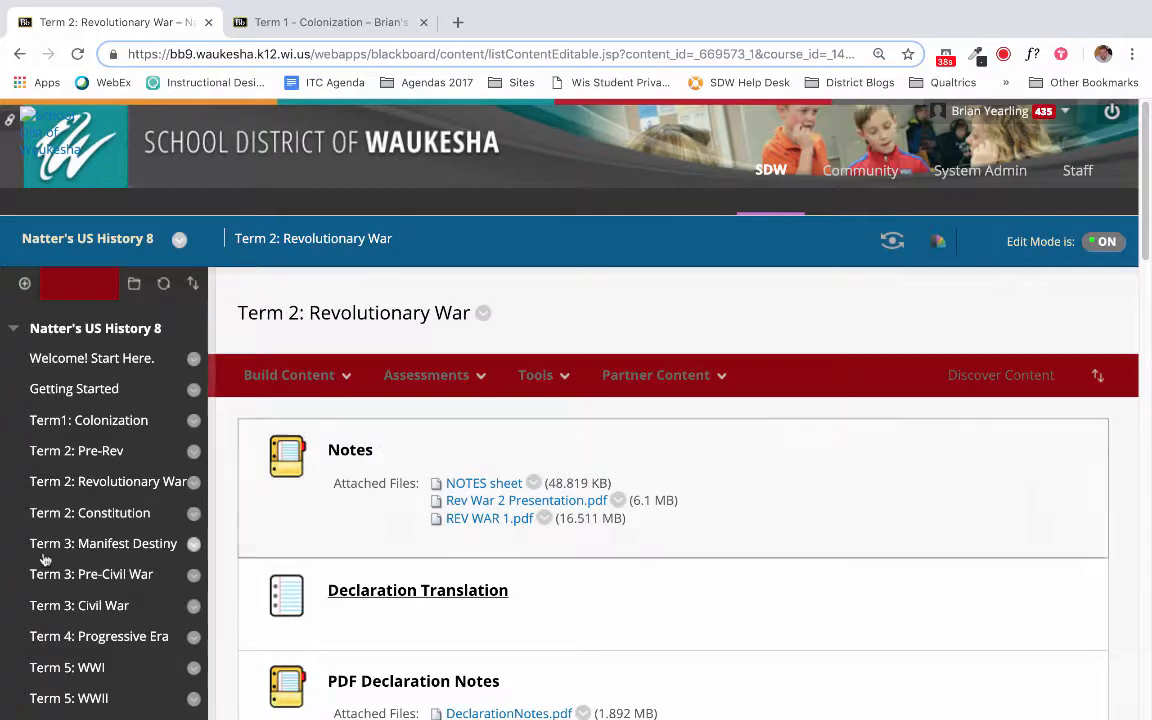
scroll(150, 435, down, 2)
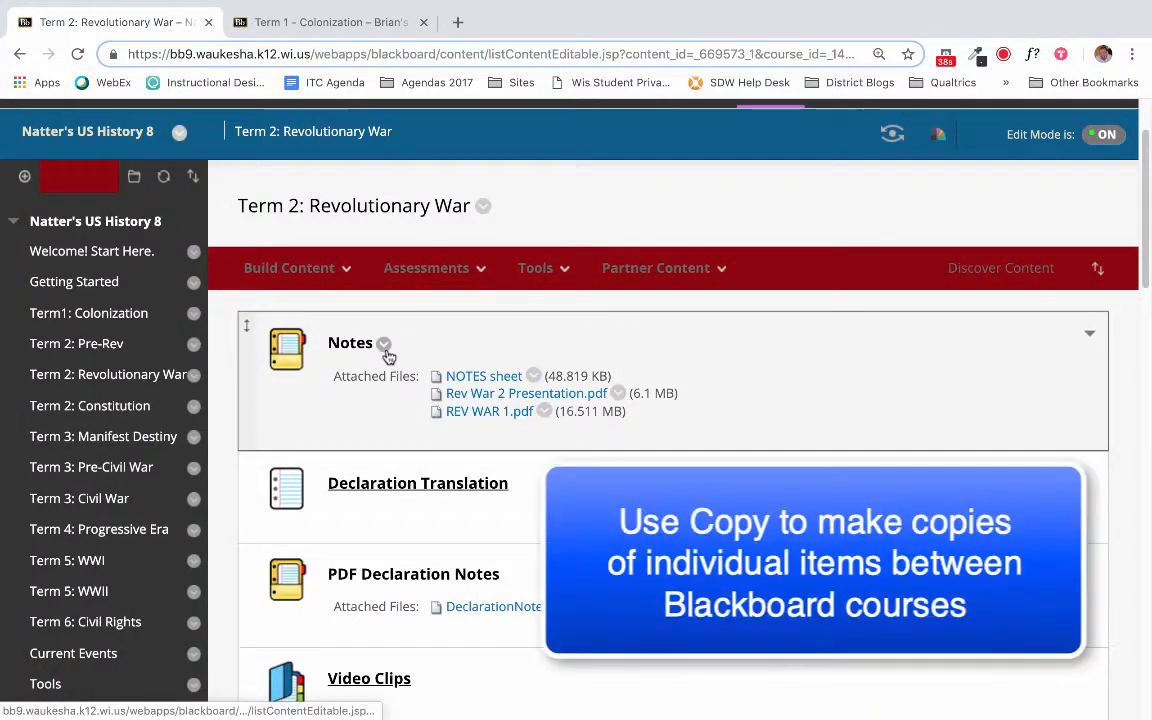
click(385, 347)
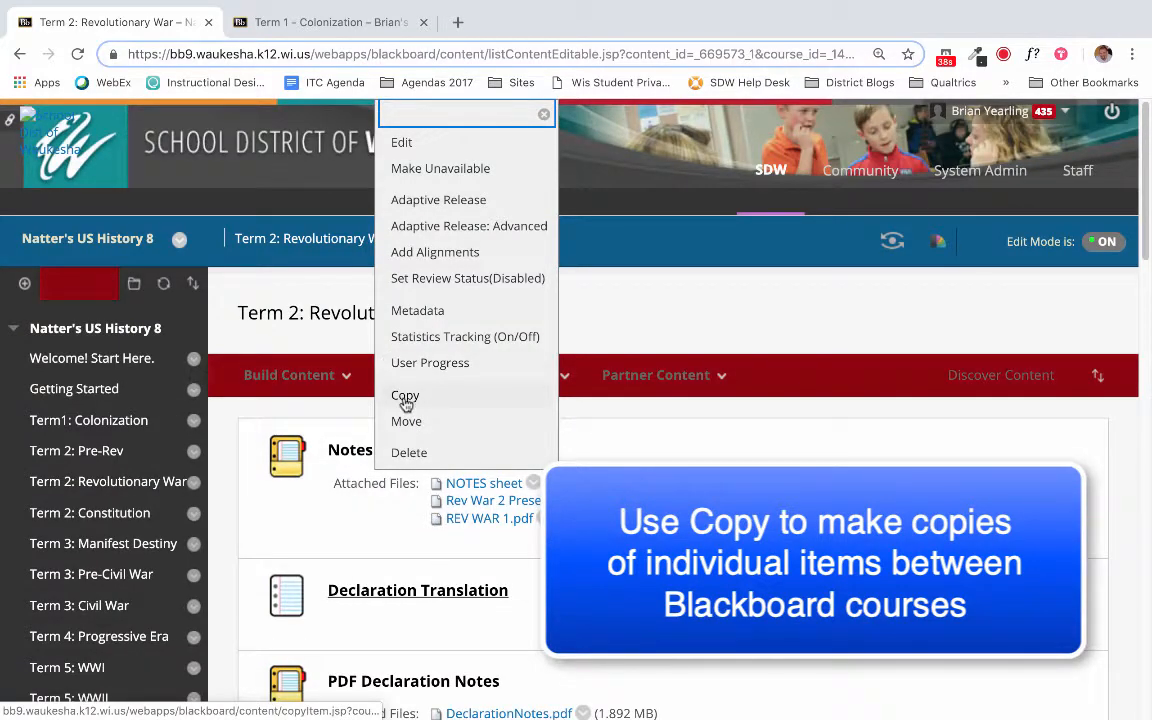
click(645, 304)
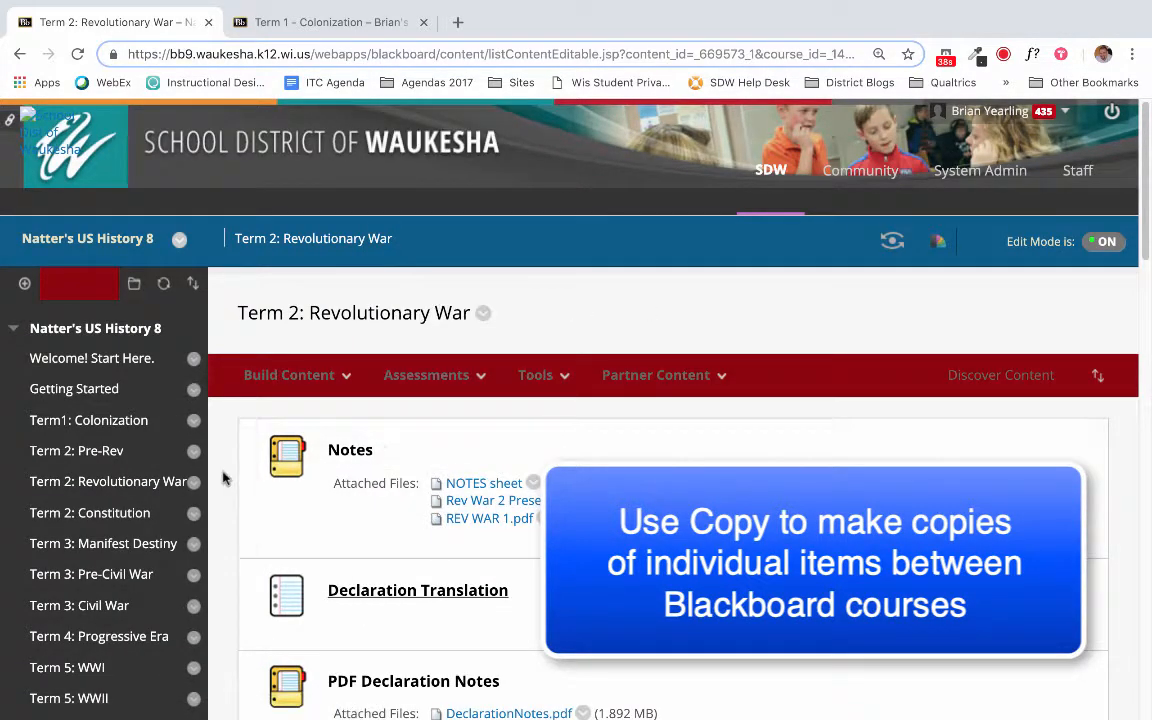
- Look over the Term 2: Revolutionary War items and return to the Term 1 - Colonization folder of the sandbox course
scroll(224, 479, down, 2)
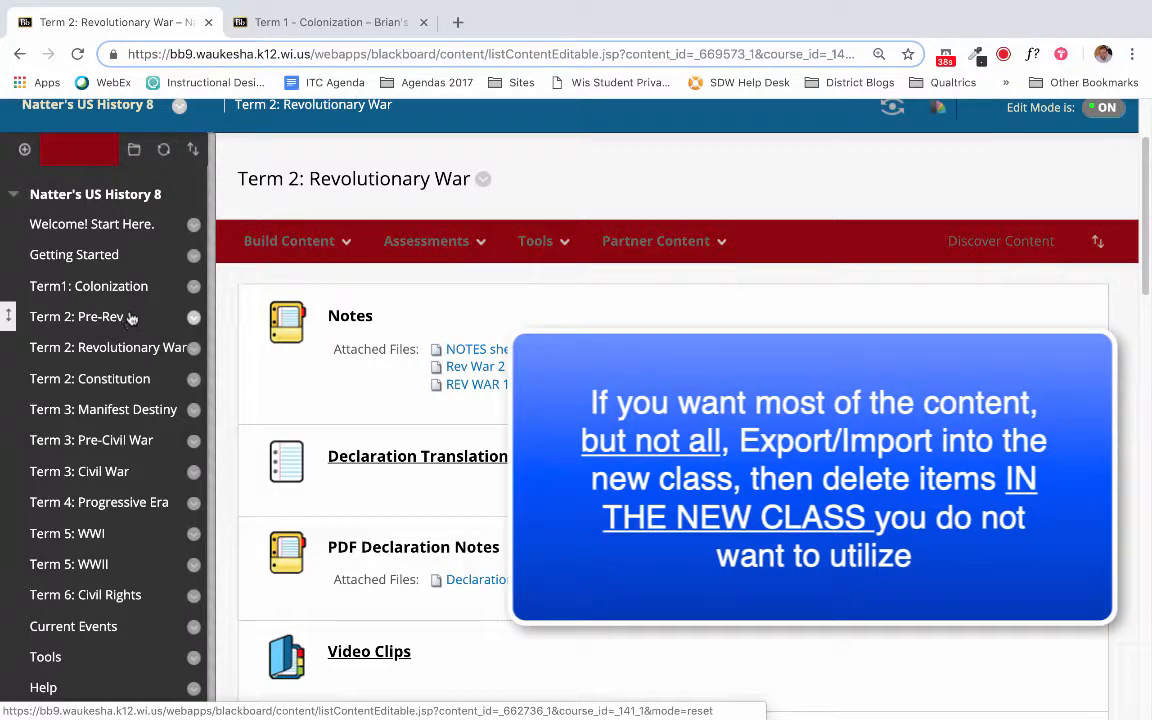
click(254, 24)
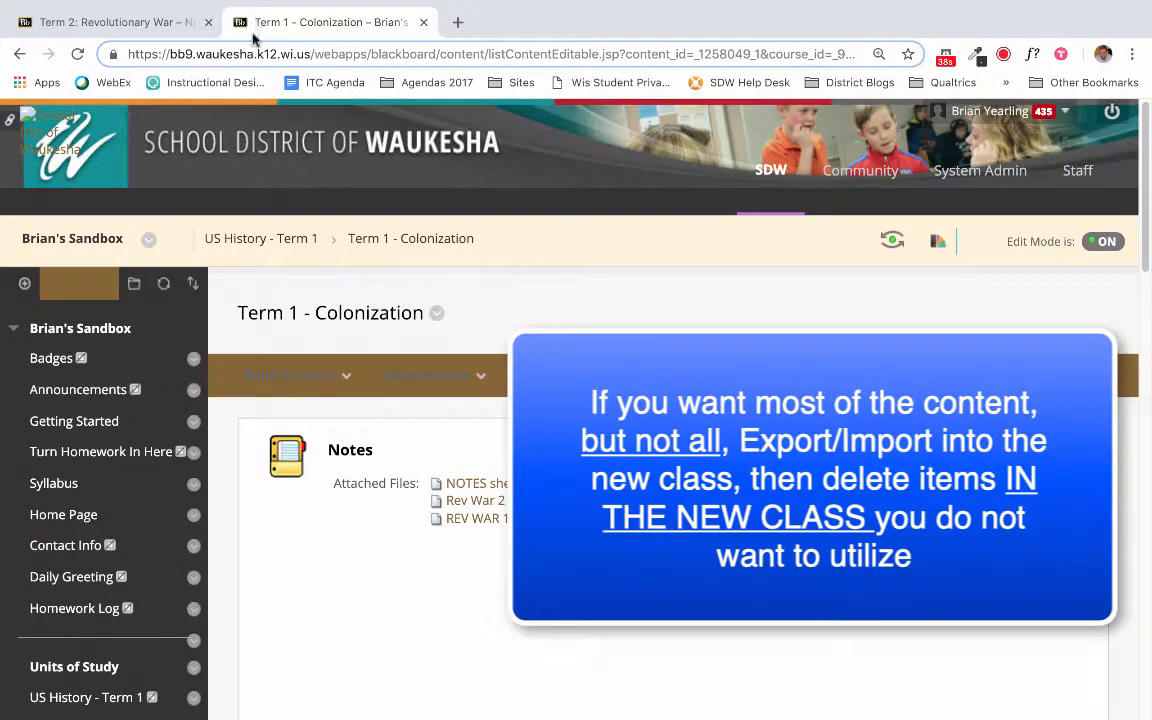